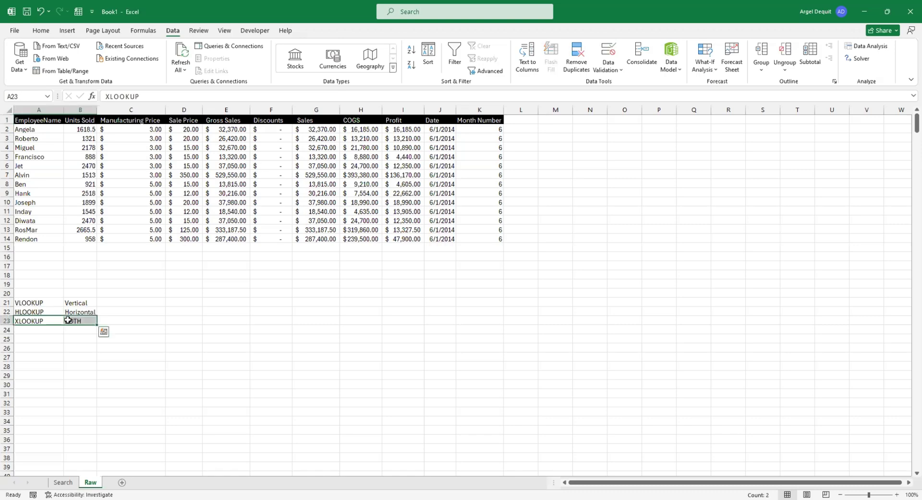
# Examine the employee sales table and the VLOOKUP, HLOOKUP and XLOOKUP notes in A21:B23 of the Raw sheet
pyautogui.click(43, 130)
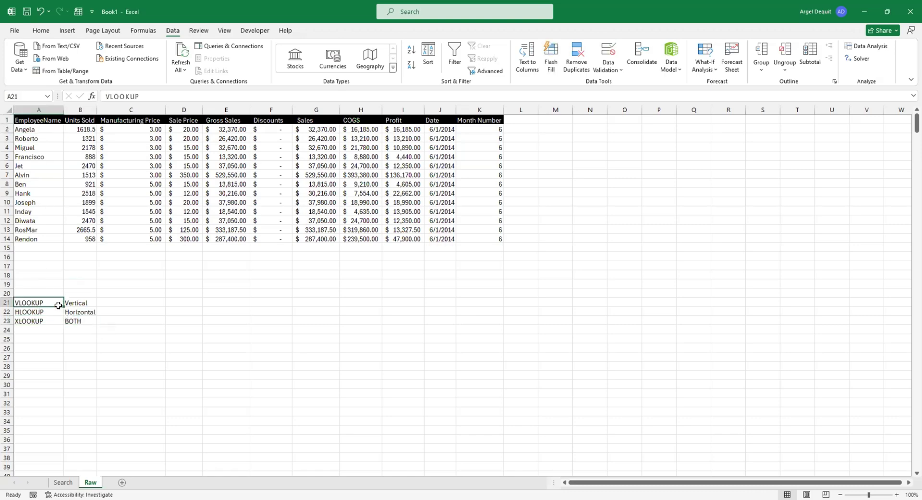
pyautogui.click(39, 137)
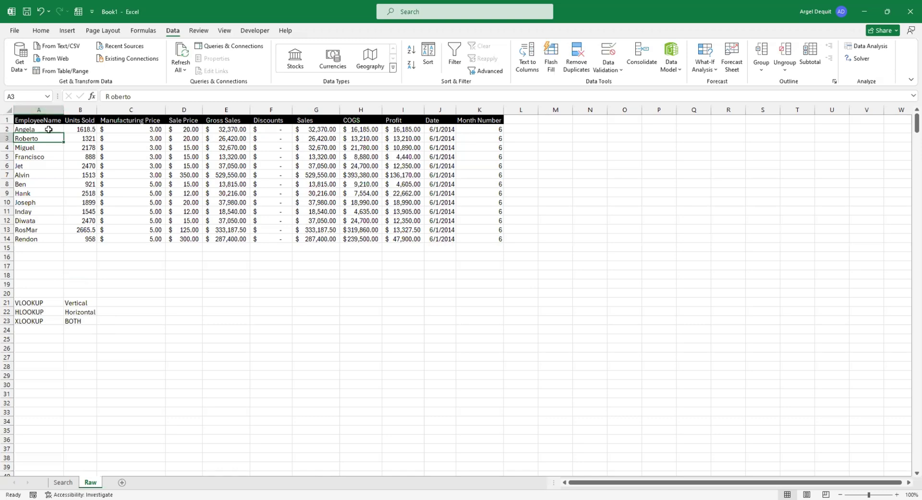
pyautogui.moveTo(39, 109); pyautogui.dragTo(475, 125)
pyautogui.click(63, 136)
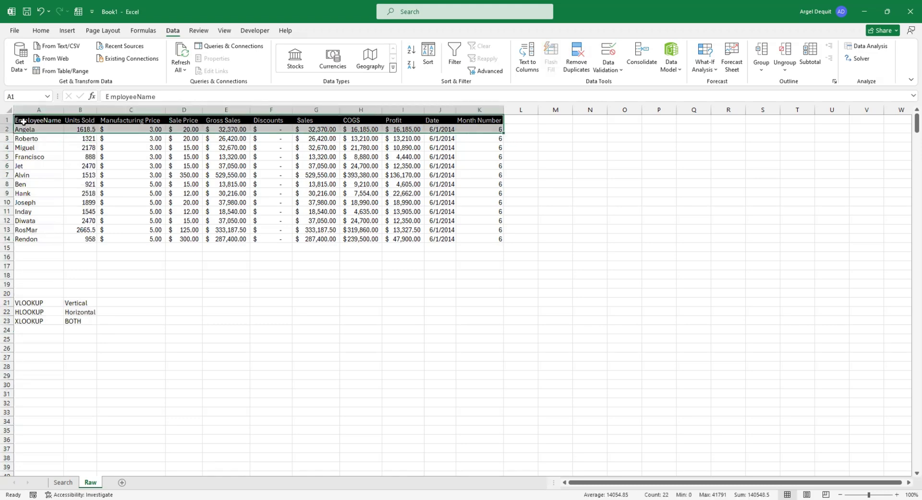
pyautogui.click(39, 120)
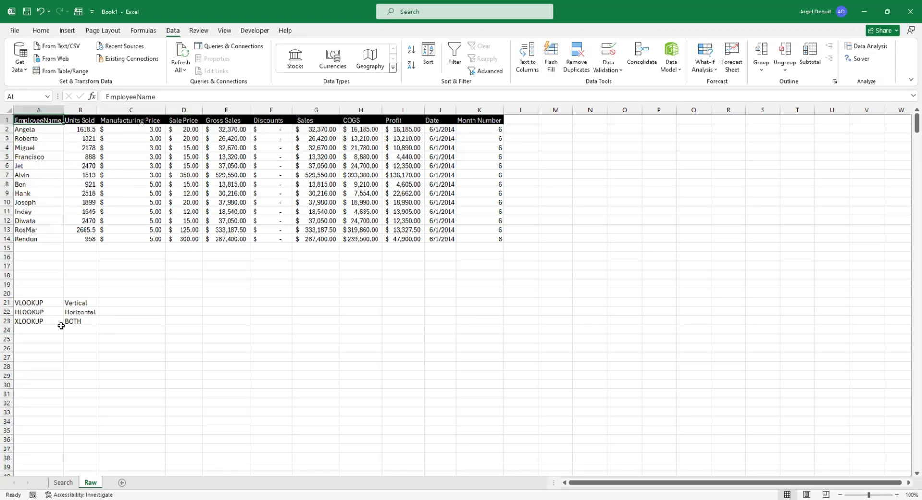
pyautogui.moveTo(42, 303); pyautogui.dragTo(77, 314)
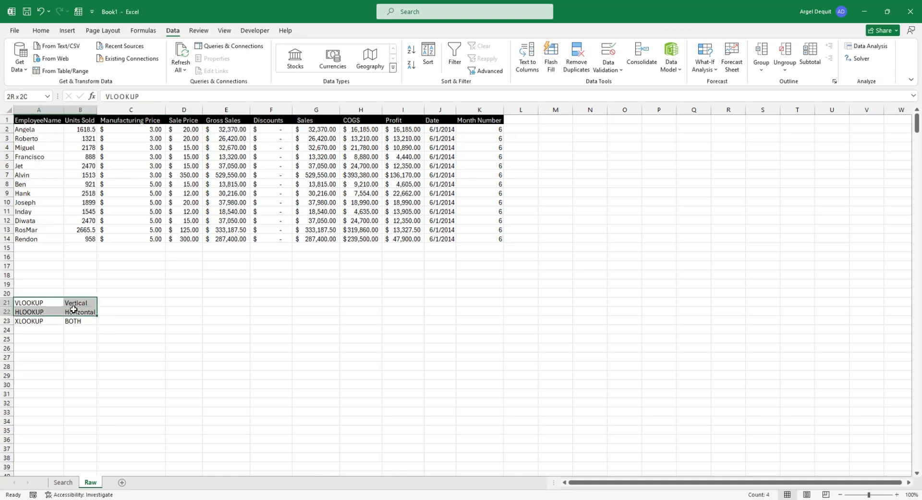
pyautogui.click(43, 127)
pyautogui.click(43, 117)
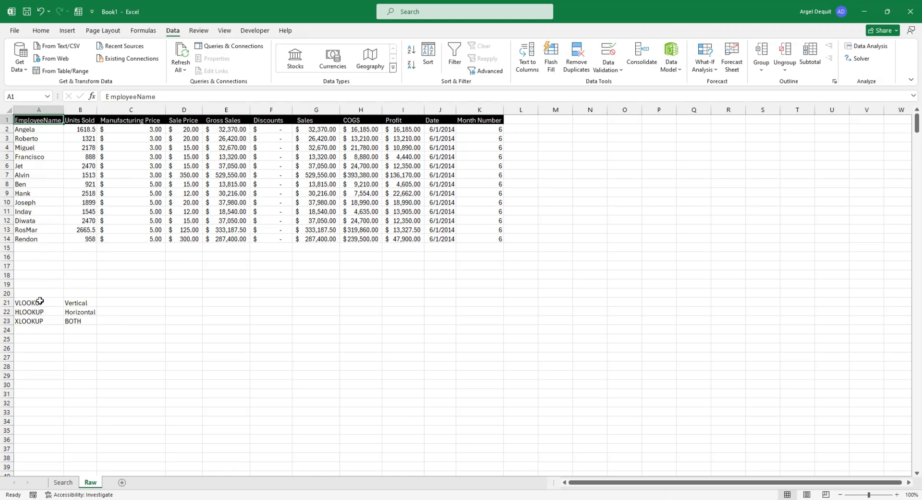
pyautogui.moveTo(41, 302); pyautogui.dragTo(77, 306)
pyautogui.click(31, 120)
pyautogui.moveTo(34, 320); pyautogui.dragTo(72, 320)
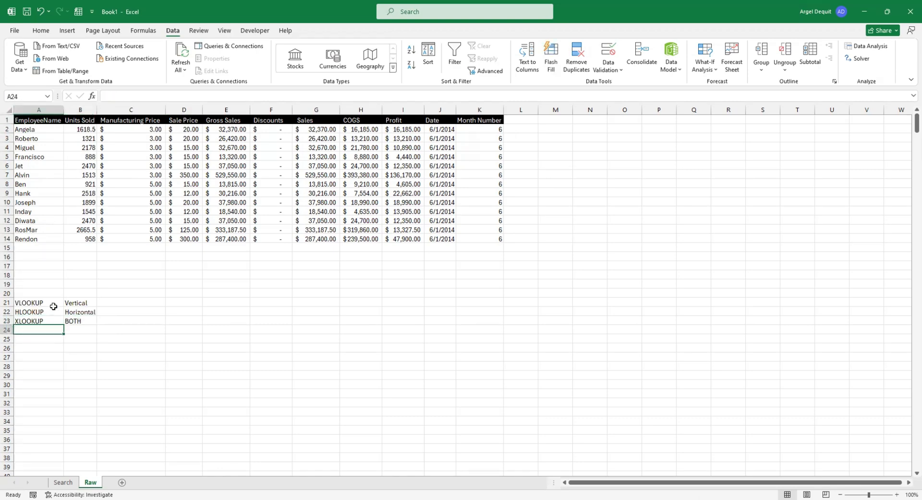
pyautogui.moveTo(37, 302); pyautogui.dragTo(80, 312)
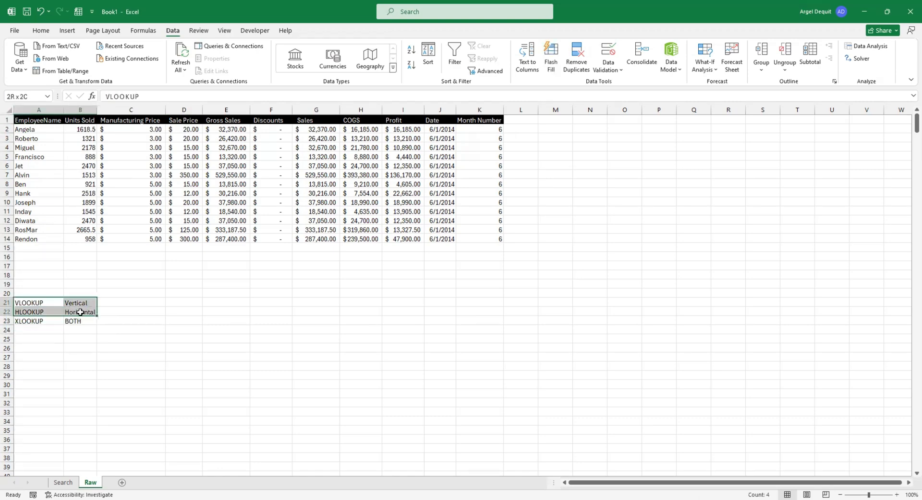
pyautogui.click(53, 249)
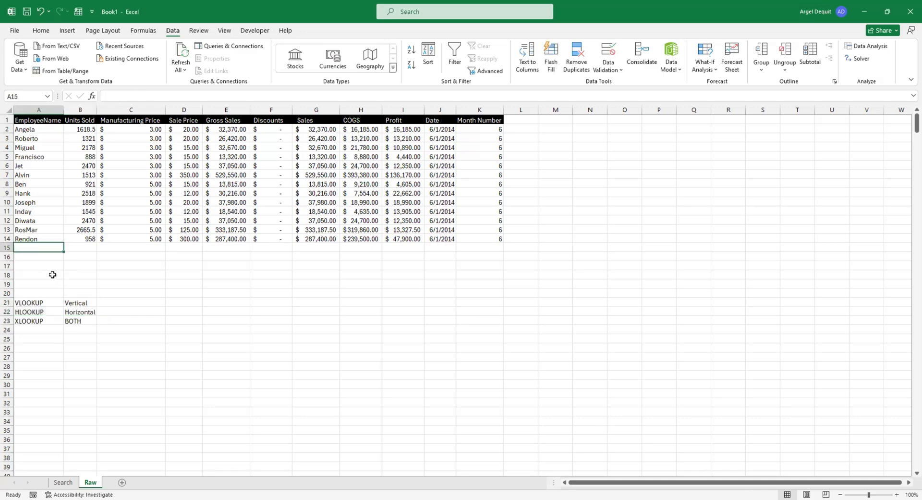
pyautogui.moveTo(37, 302); pyautogui.dragTo(79, 310)
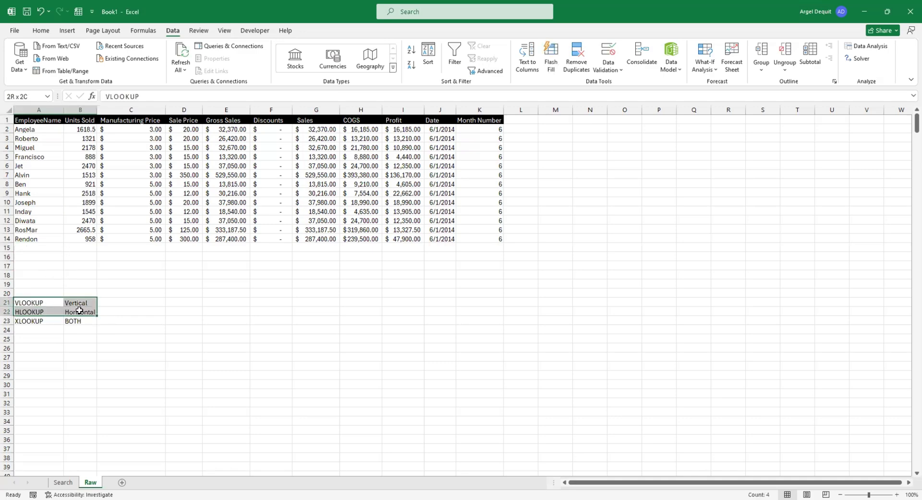
pyautogui.click(43, 130)
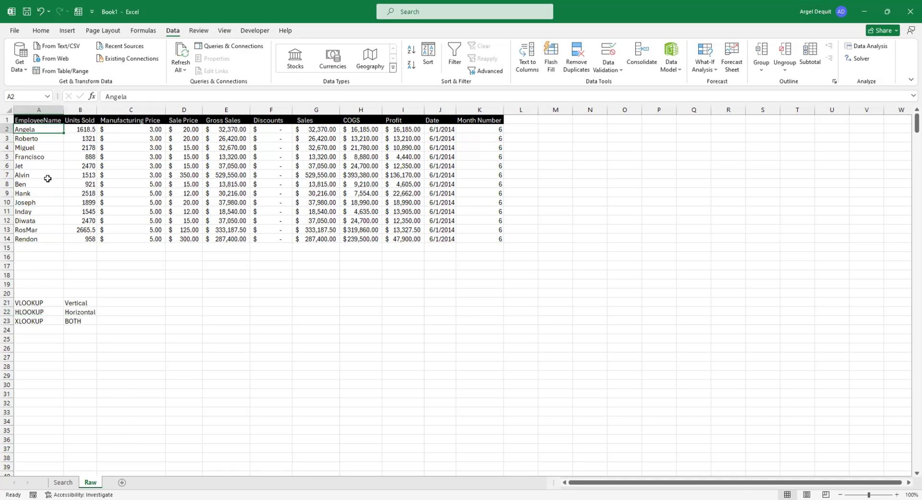
pyautogui.click(40, 121)
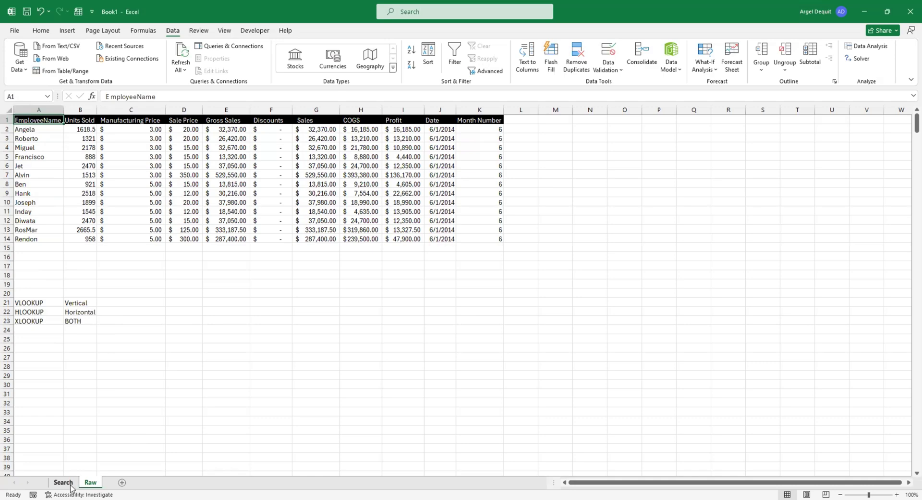
# Open the Search sheet and examine its VERTICAL and HORIZONTAL lookup sections
pyautogui.click(62, 482)
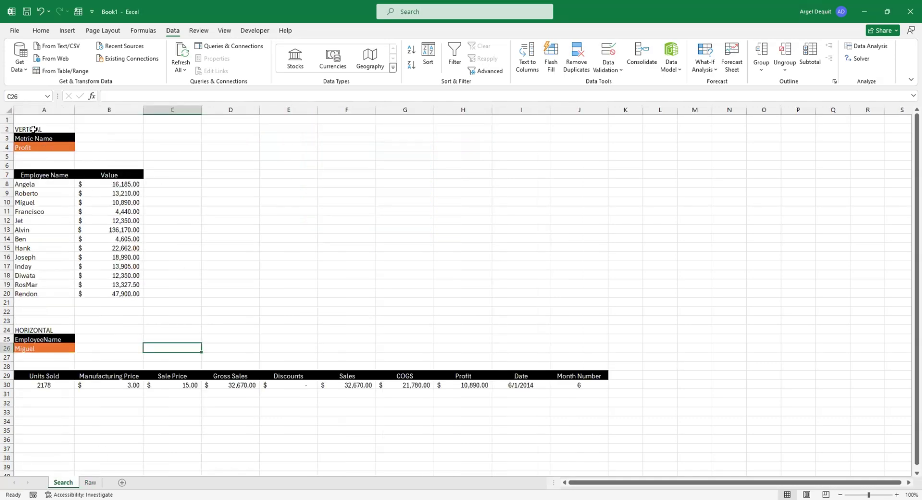
pyautogui.moveTo(33, 128); pyautogui.dragTo(122, 294)
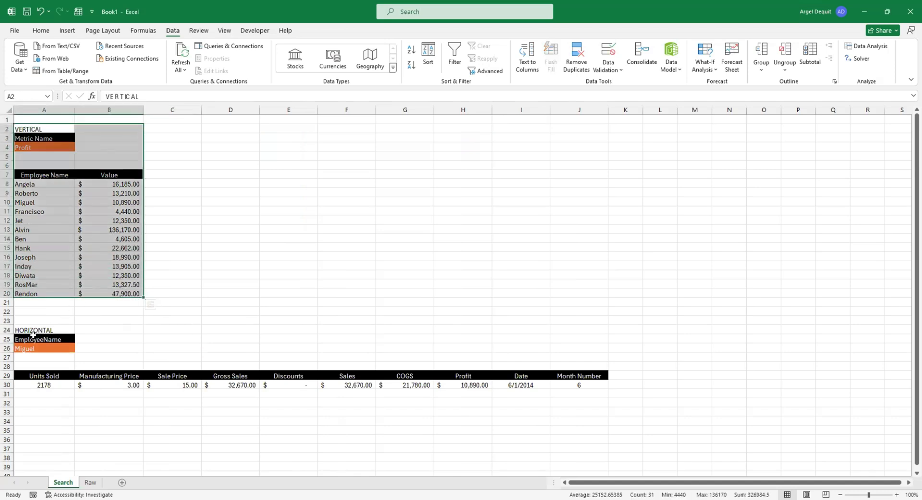
pyautogui.moveTo(33, 334); pyautogui.dragTo(584, 387)
pyautogui.click(170, 183)
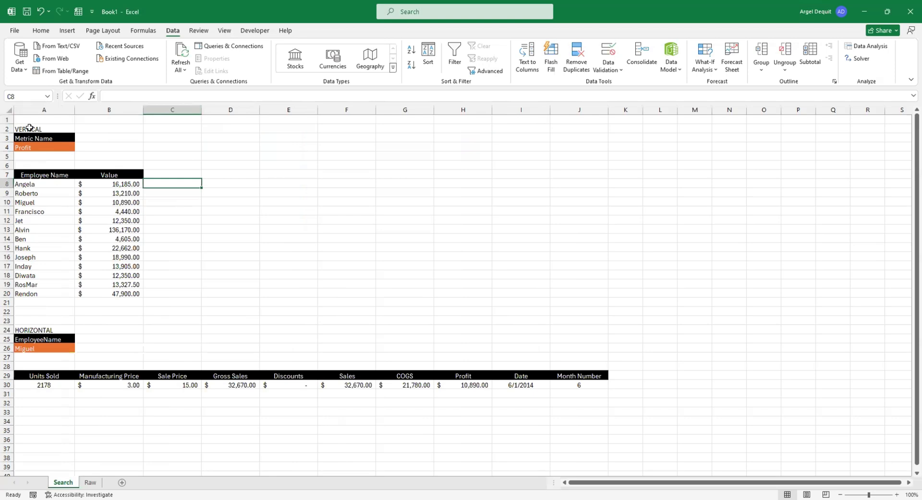
pyautogui.click(217, 183)
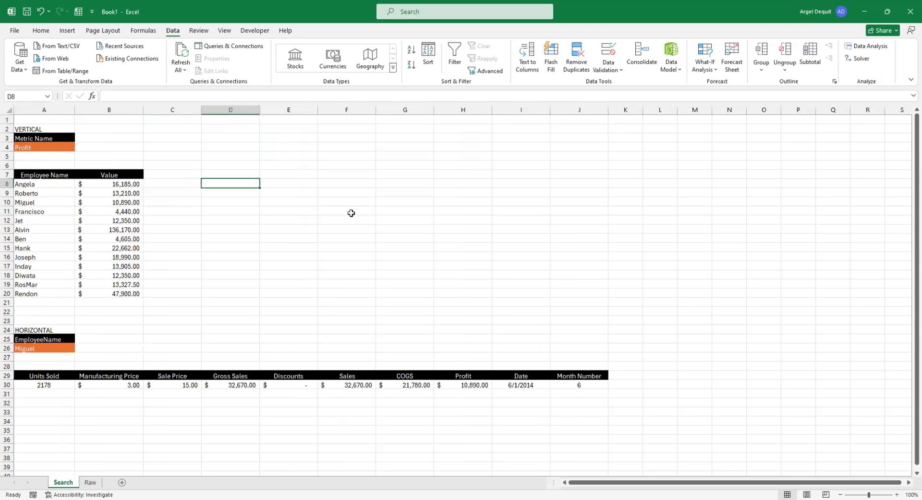
pyautogui.write('= x')
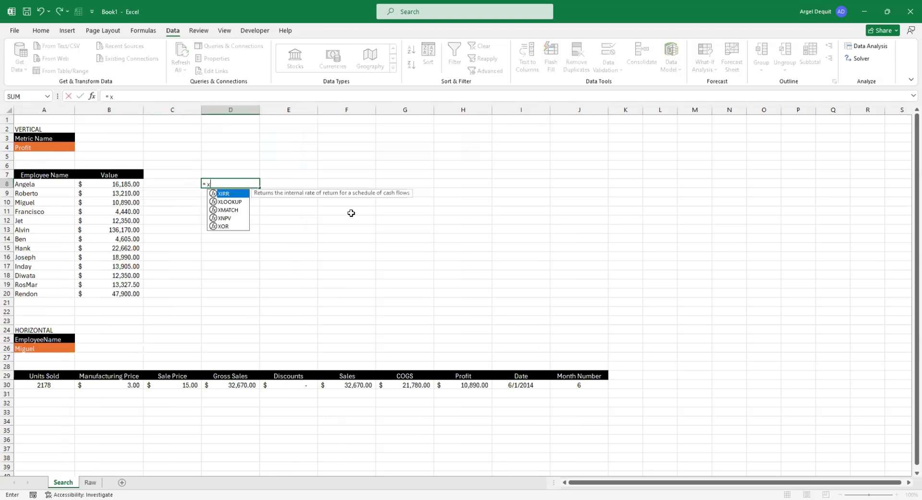
pyautogui.press('Escape')
# Test the vertical lookup by switching the metric in A4 to Units Sold, Gross Sales and back to Units Sold, checking the Value column
pyautogui.click(53, 149)
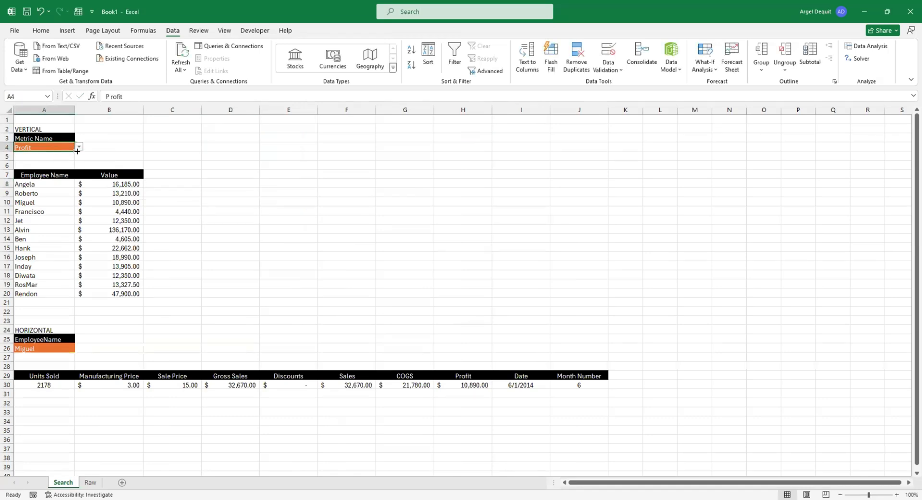
pyautogui.click(78, 147)
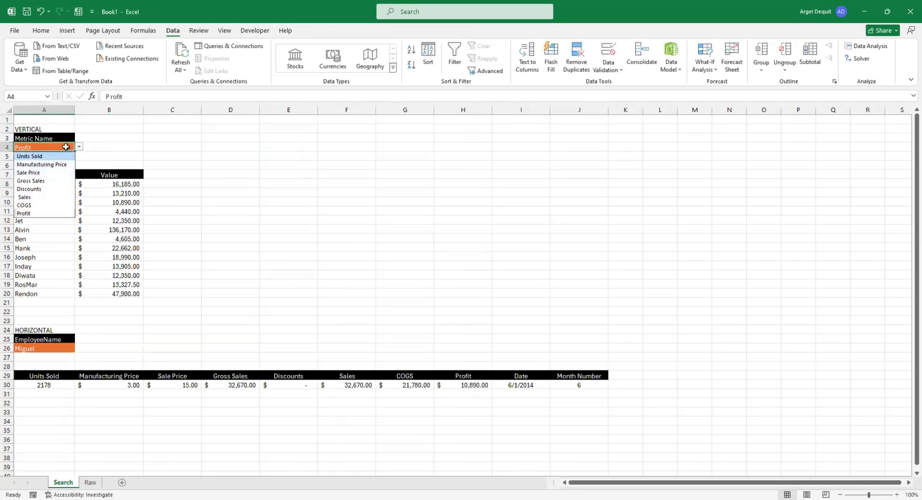
pyautogui.click(36, 156)
pyautogui.click(77, 148)
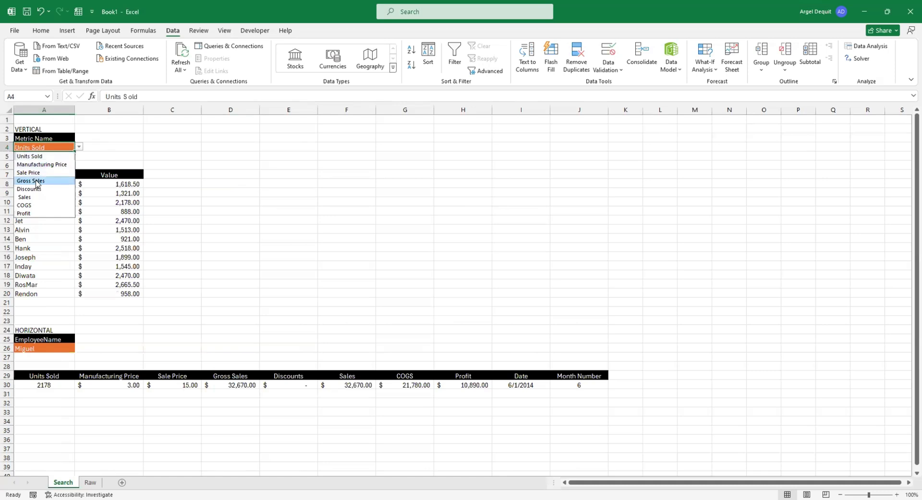
pyautogui.press('Return')
pyautogui.click(78, 148)
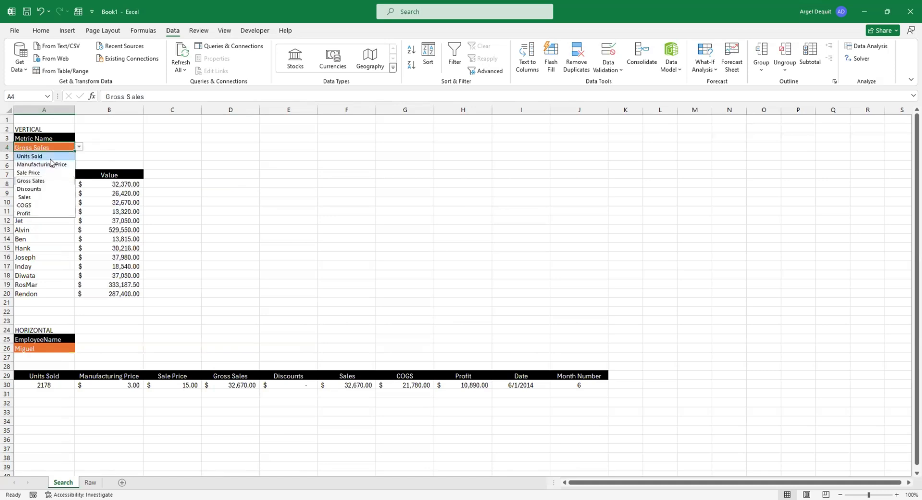
pyautogui.press('Return')
pyautogui.moveTo(104, 181); pyautogui.dragTo(118, 294)
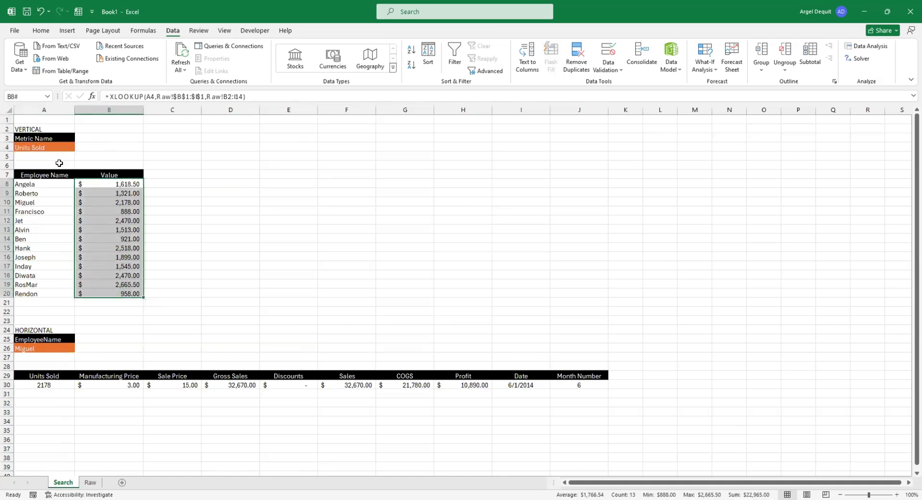
# Set the metric name in A4 to Gross Sales
pyautogui.click(60, 164)
pyautogui.click(49, 140)
pyautogui.click(67, 148)
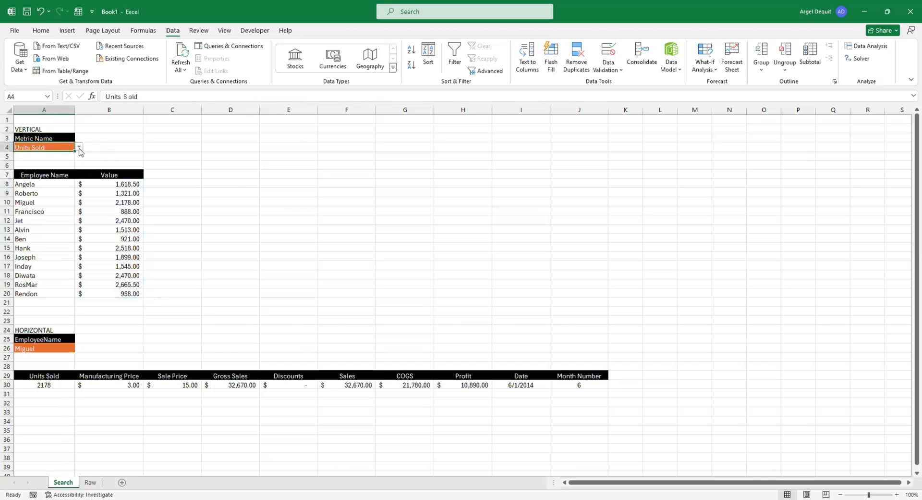
pyautogui.click(78, 148)
pyautogui.click(38, 178)
# Start an XLOOKUP formula in D8 of the Search sheet with A4 as the lookup value
pyautogui.click(233, 185)
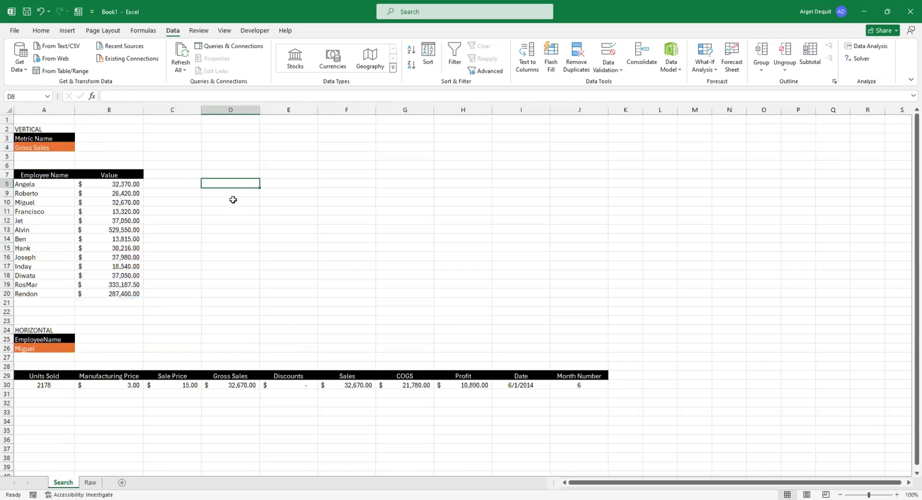
pyautogui.write('=x')
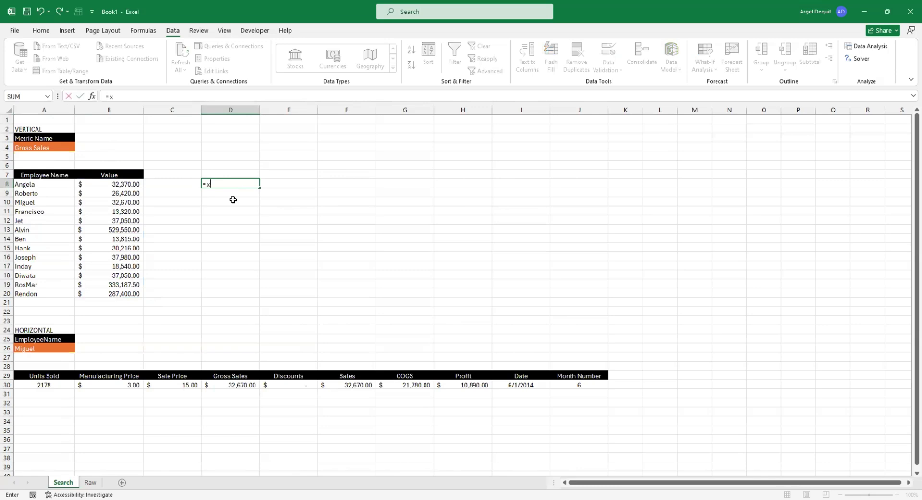
pyautogui.write('lookup')
pyautogui.press('Tab')
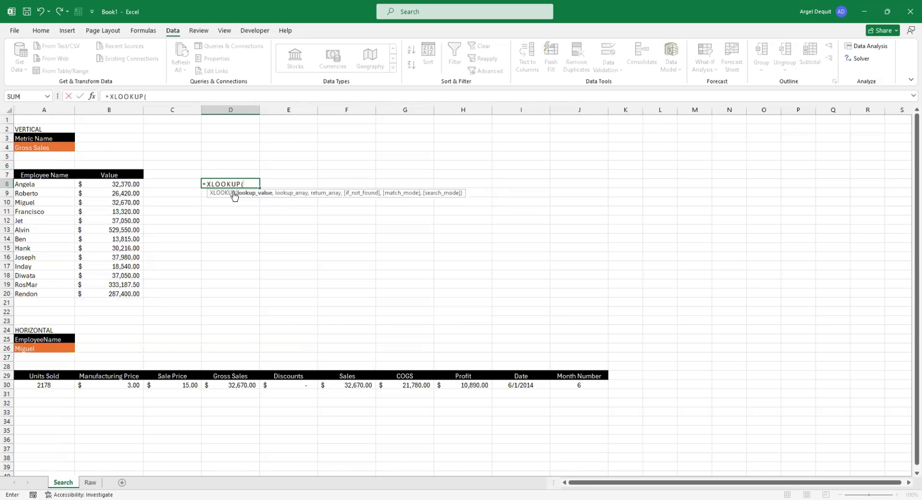
pyautogui.click(49, 148)
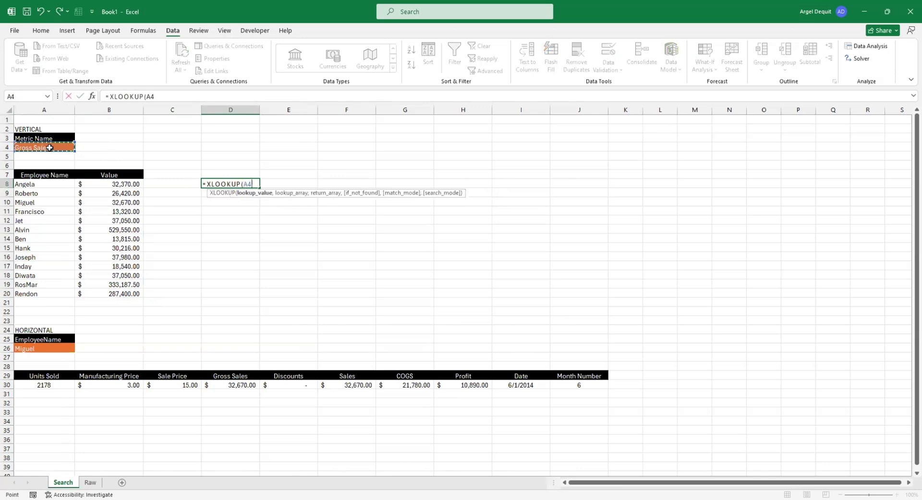
pyautogui.write(',')
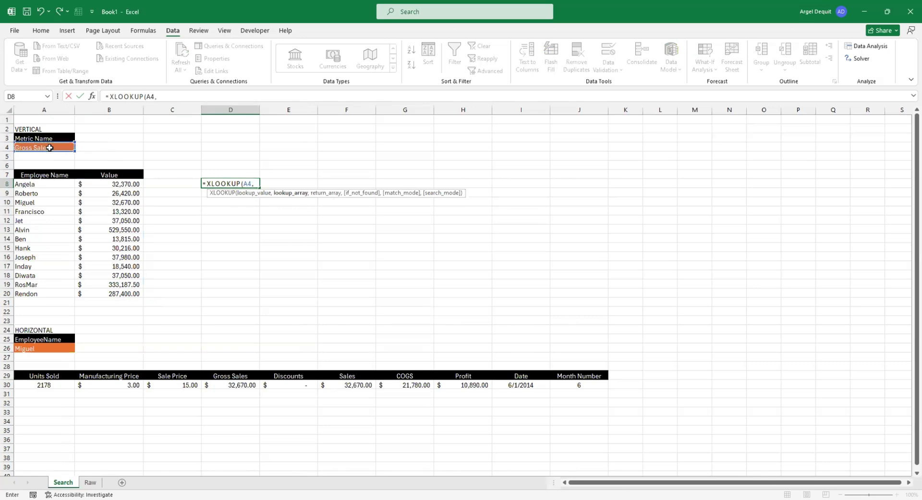
# Add the metric headers on the Raw sheet as the lookup array, with the absolute reference Raw!$B$1:$I$1
pyautogui.click(90, 482)
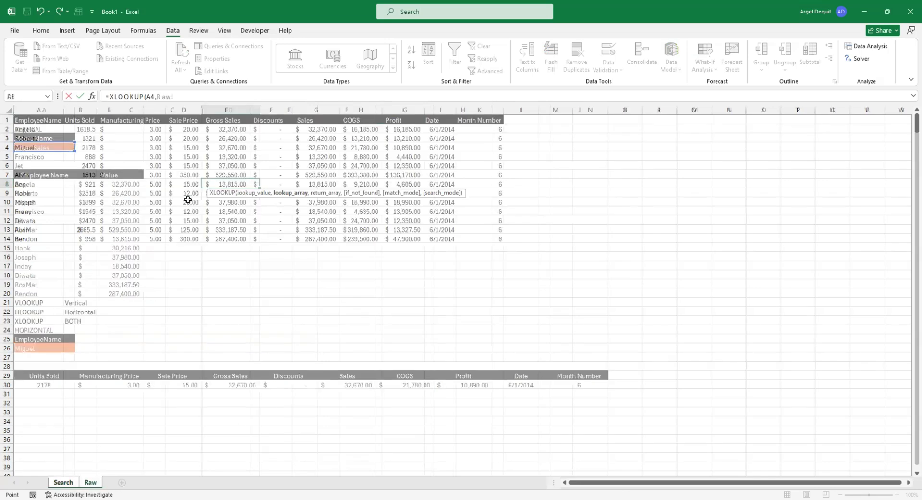
pyautogui.moveTo(79, 120); pyautogui.dragTo(164, 122)
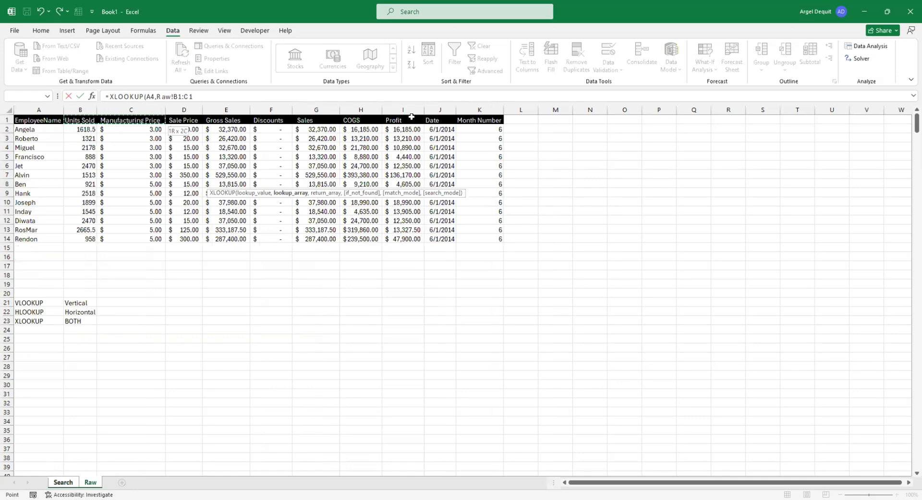
pyautogui.moveTo(411, 116)
pyautogui.mouseDown()
pyautogui.moveTo(299, 124)
pyautogui.moveTo(402, 119)
pyautogui.mouseUp()
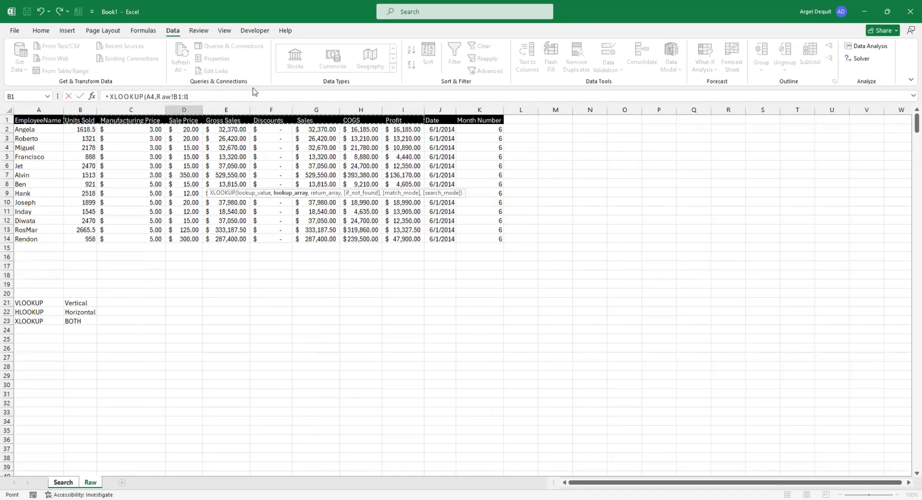
pyautogui.write(',')
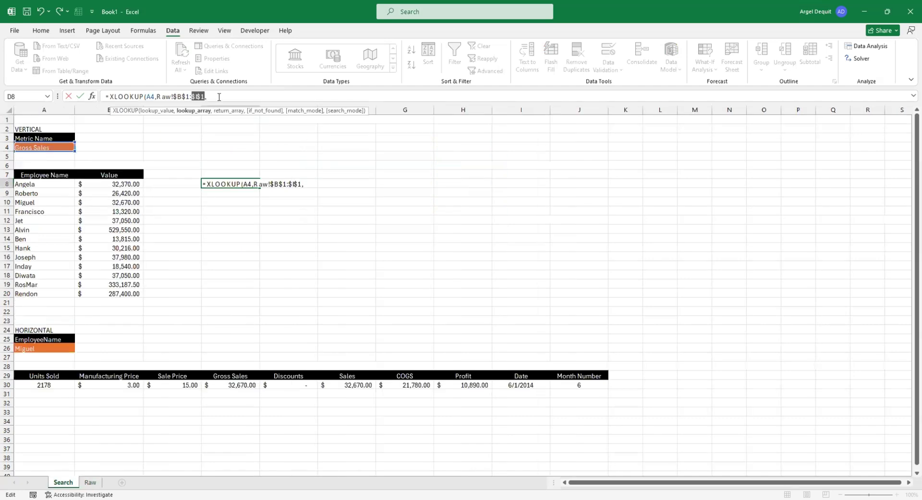
pyautogui.click(219, 96)
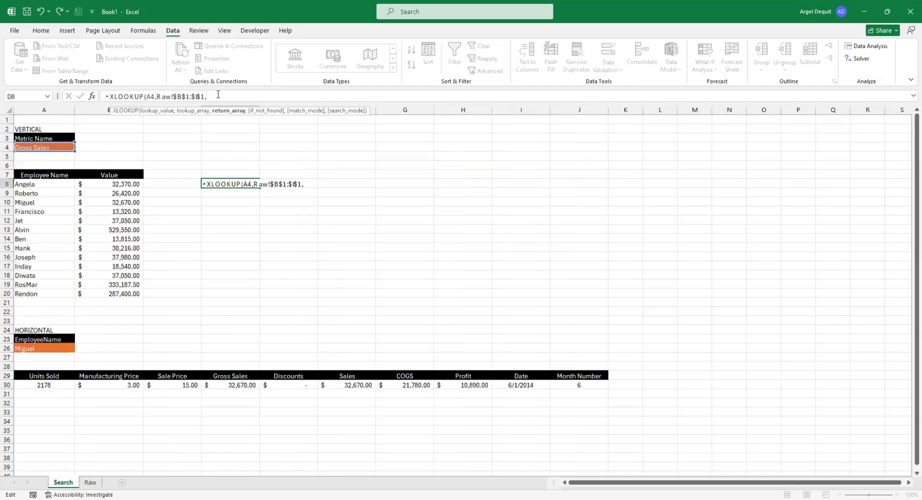
# Add the Raw sheet's metric data as the return array Raw!$B$2:$I$14 with absolute references, and an empty string as the if-not-found value
pyautogui.click(91, 482)
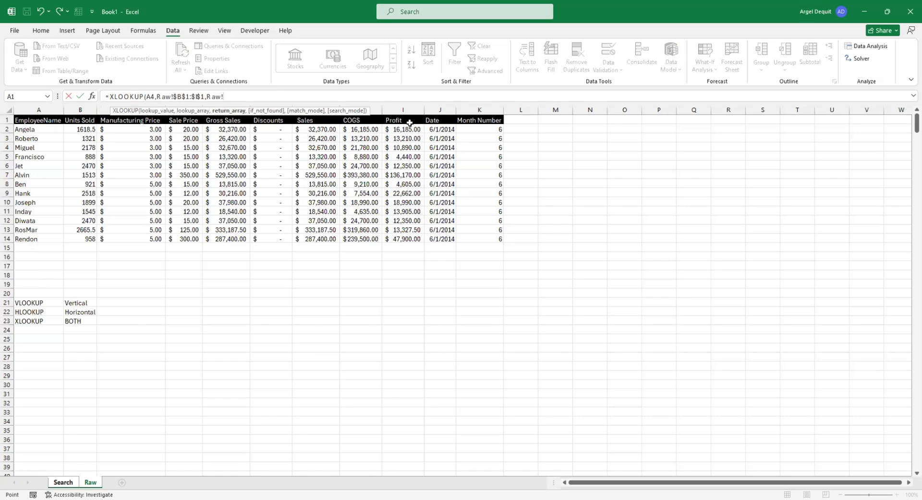
pyautogui.moveTo(87, 131); pyautogui.dragTo(87, 141)
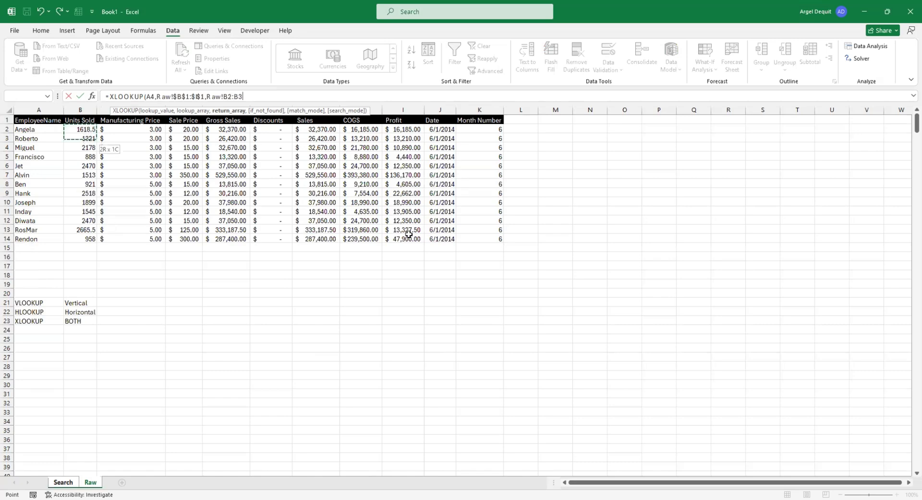
pyautogui.moveTo(409, 234); pyautogui.dragTo(395, 239)
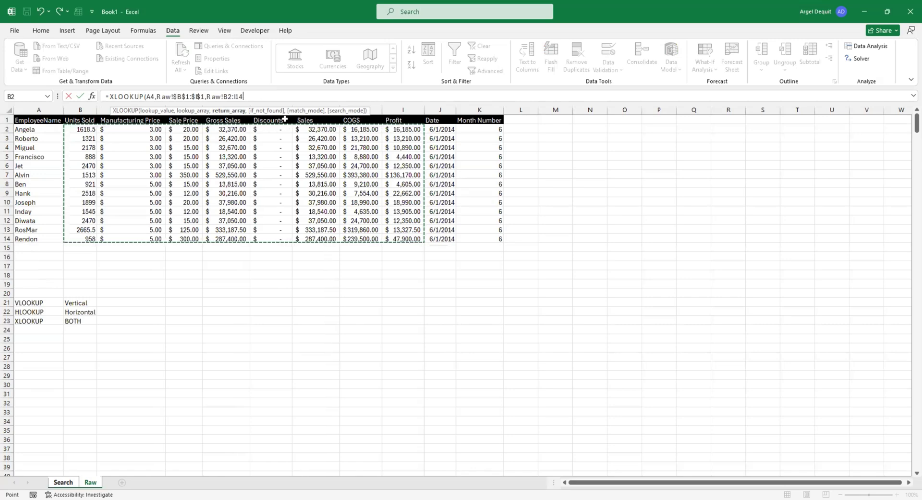
pyautogui.write(',')
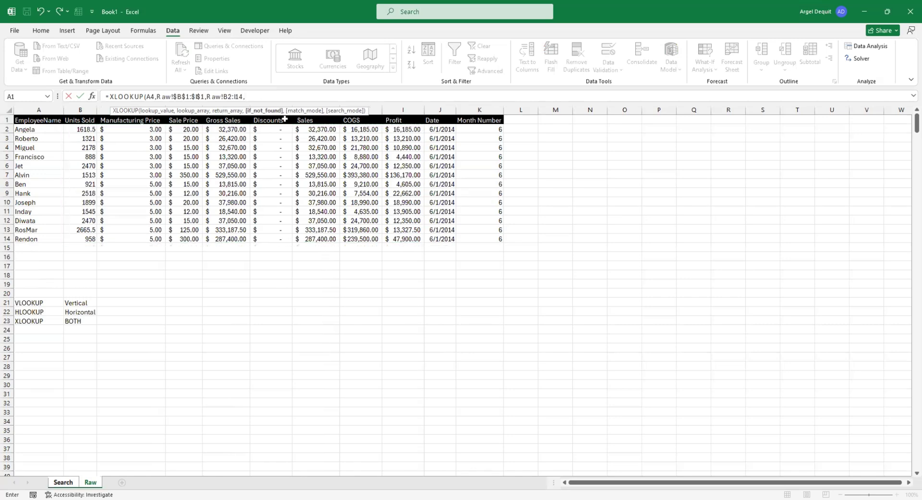
pyautogui.click(231, 97)
pyautogui.press('F4')
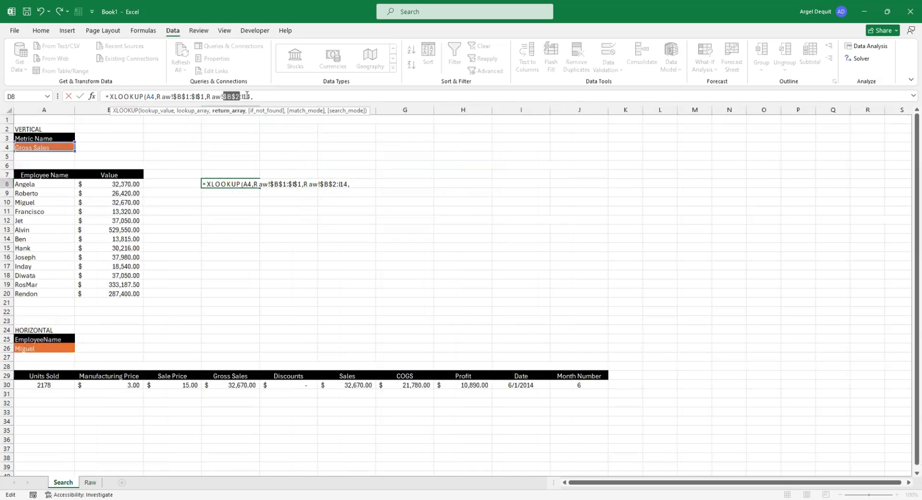
pyautogui.click(246, 97)
pyautogui.press('F4')
pyautogui.press('End')
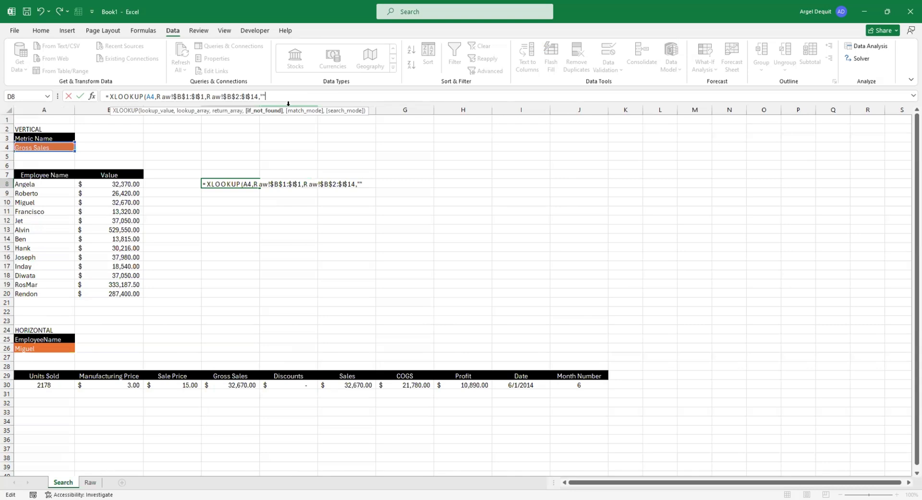
pyautogui.write('"",')
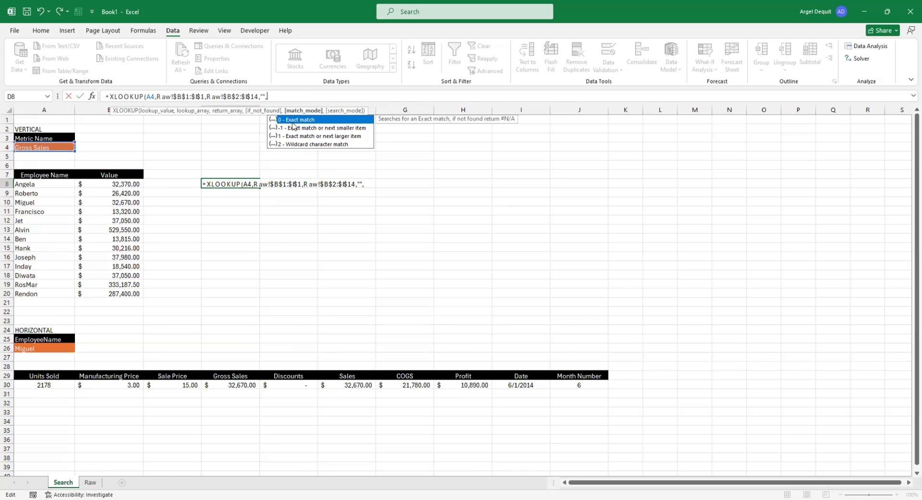
pyautogui.write('0')
pyautogui.write(',')
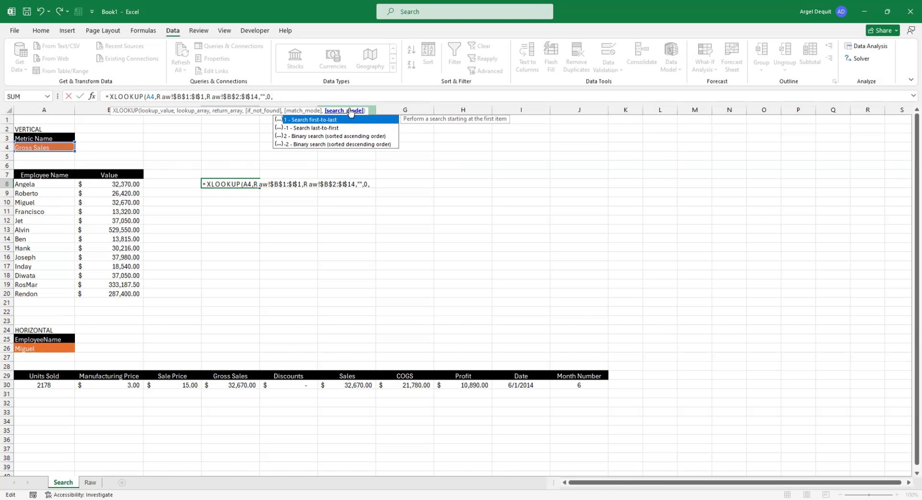
pyautogui.write(',')
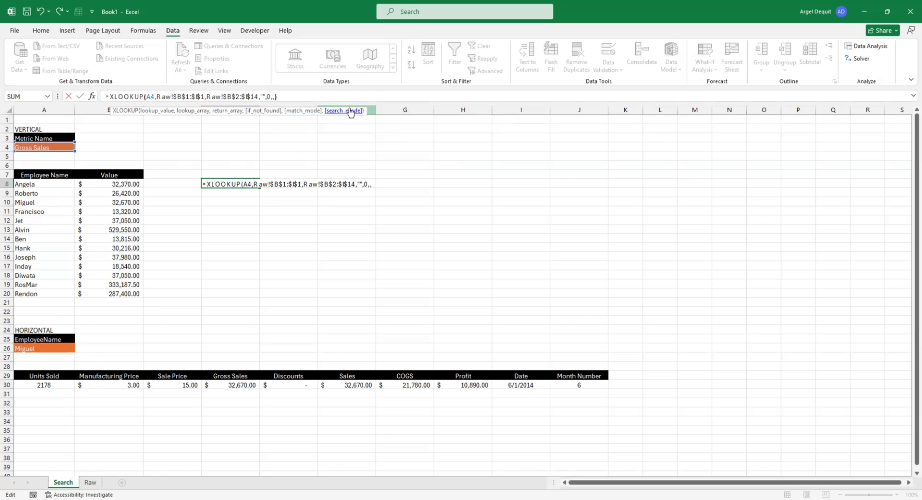
pyautogui.write(')')
pyautogui.press('BackSpace')
pyautogui.press('BackSpace')
pyautogui.press('BackSpace')
pyautogui.press('BackSpace')
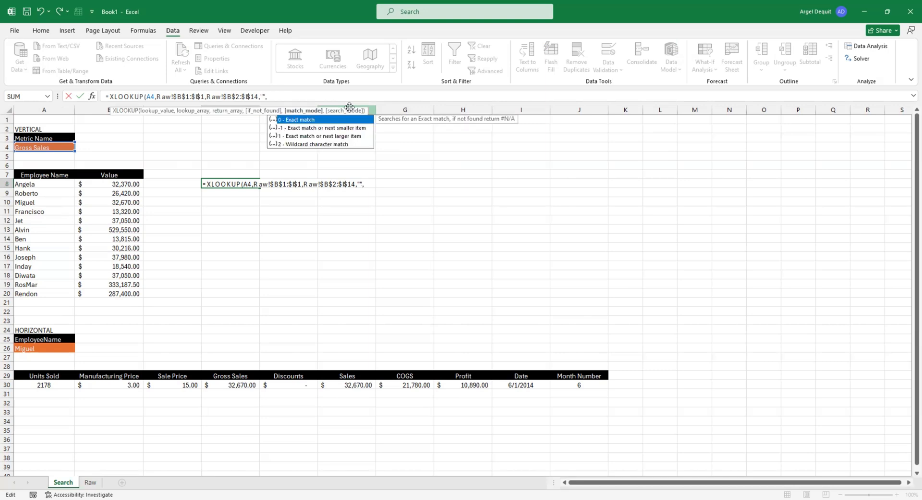
pyautogui.press('BackSpace')
# Close and commit the XLOOKUP formula in D8 without match mode or search mode arguments
pyautogui.write(')')
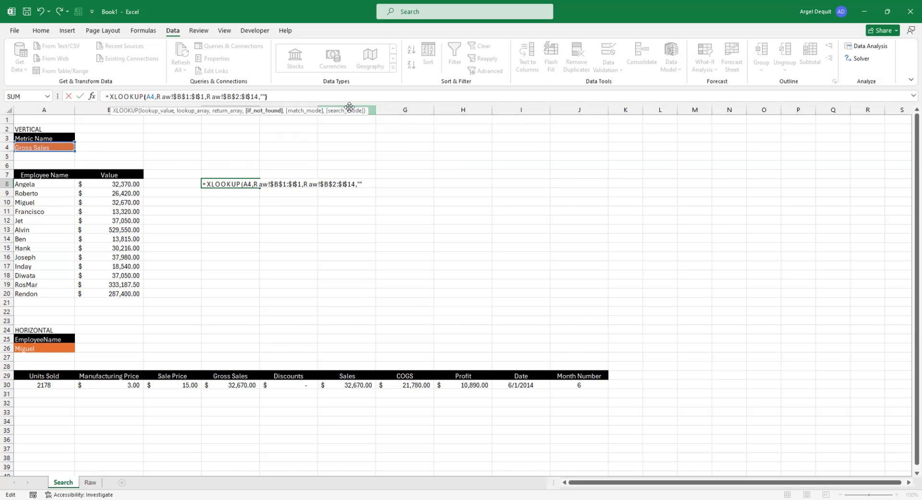
pyautogui.press('Return')
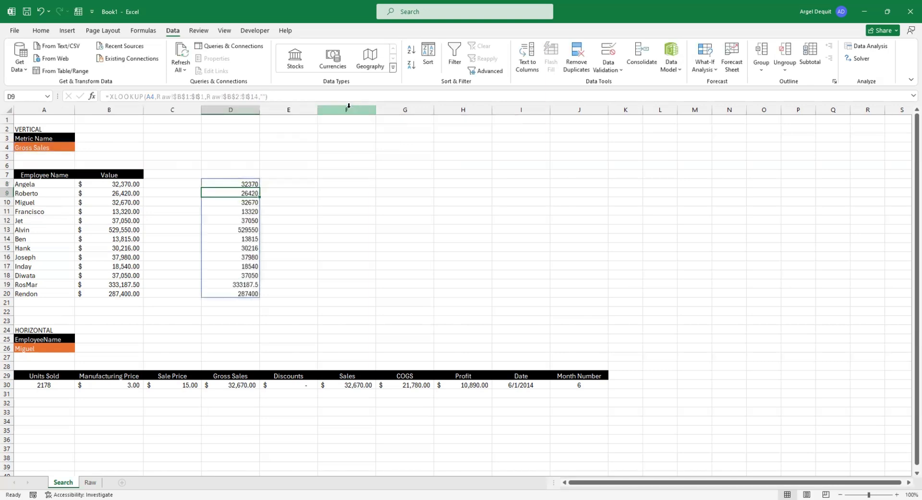
# Test the new vertical lookup by setting the metric name in A4 to Units Sold and checking the values in D8:D20
pyautogui.click(56, 149)
pyautogui.click(81, 151)
pyautogui.click(57, 157)
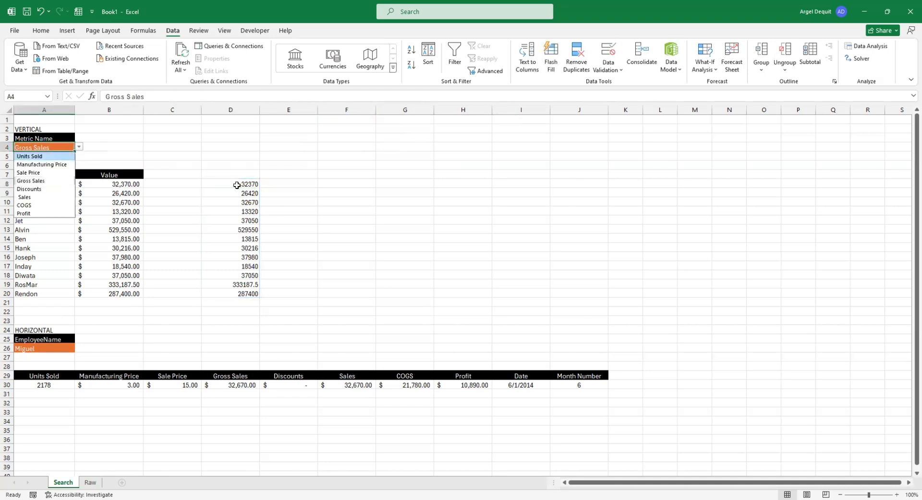
pyautogui.moveTo(239, 186); pyautogui.dragTo(233, 299)
pyautogui.moveTo(242, 188); pyautogui.dragTo(225, 291)
pyautogui.hotkey('ctrl', 'c')
pyautogui.click(159, 150)
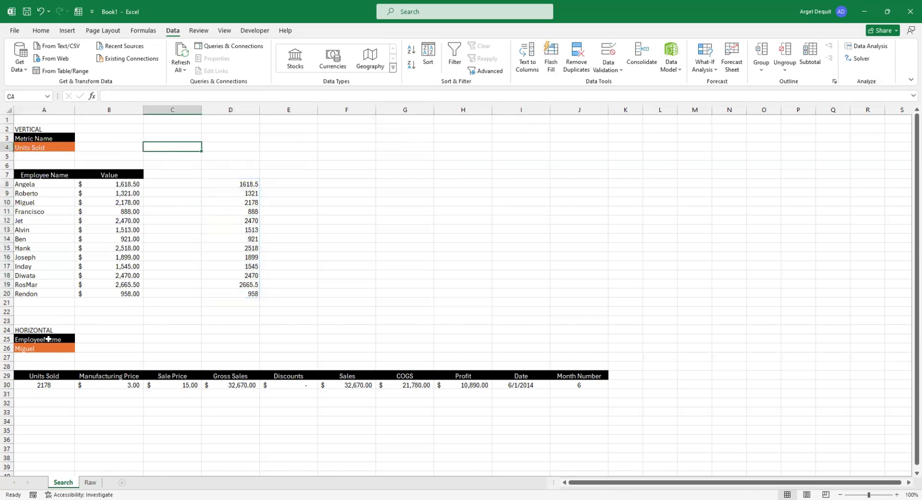
# Examine the employee names offered for A26 in the HORIZONTAL section of the Search sheet
pyautogui.scroll(-1, 44, 338)
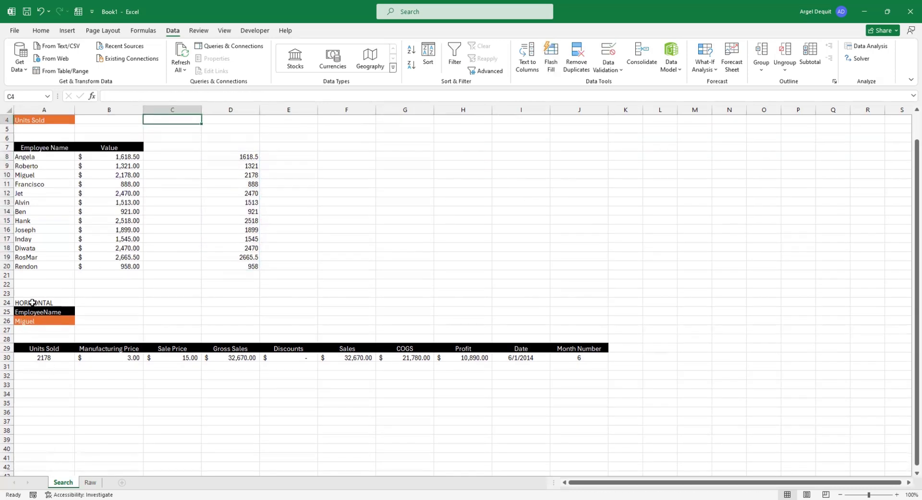
pyautogui.click(37, 393)
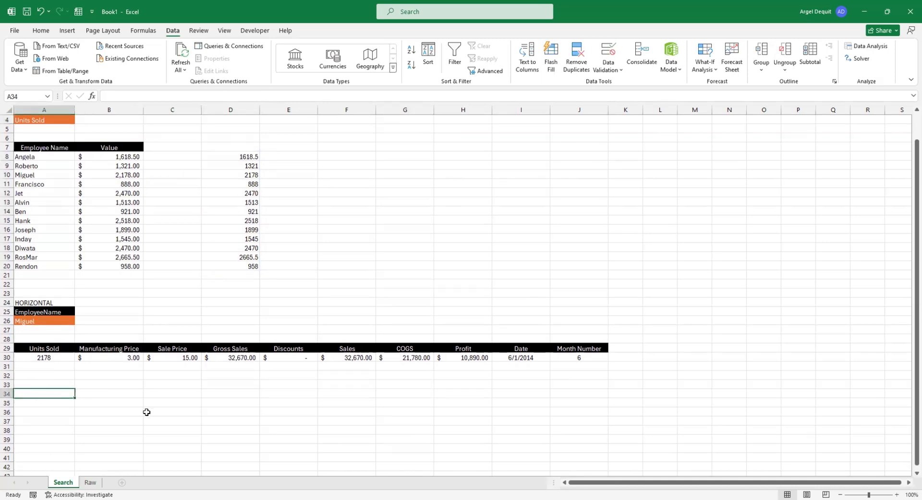
pyautogui.write('=')
pyautogui.press('Escape')
pyautogui.click(70, 321)
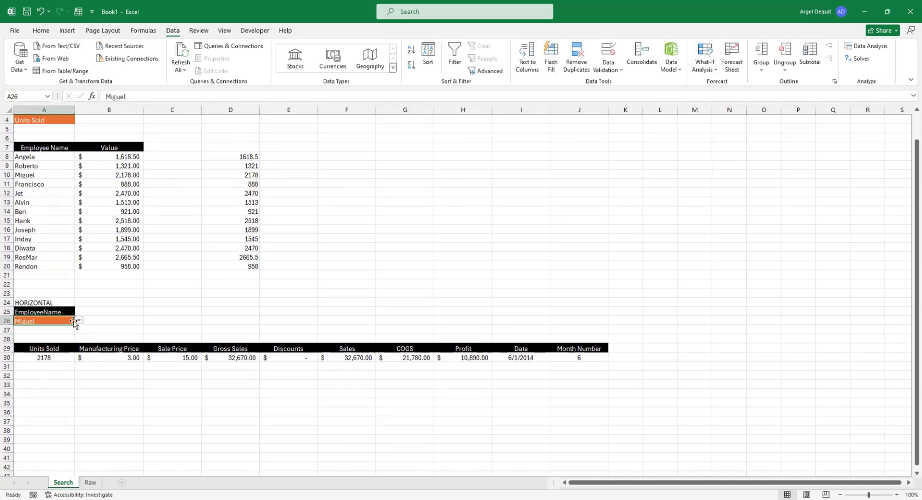
pyautogui.click(79, 321)
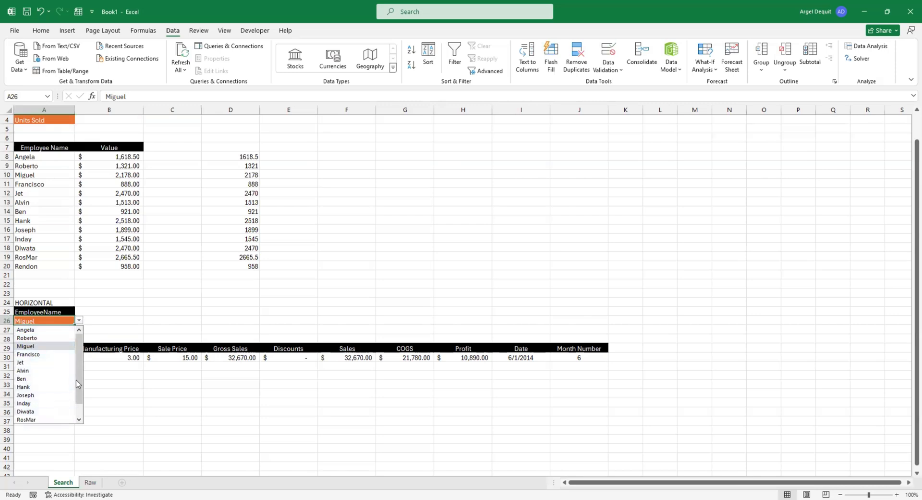
pyautogui.scroll(-1, 81, 406)
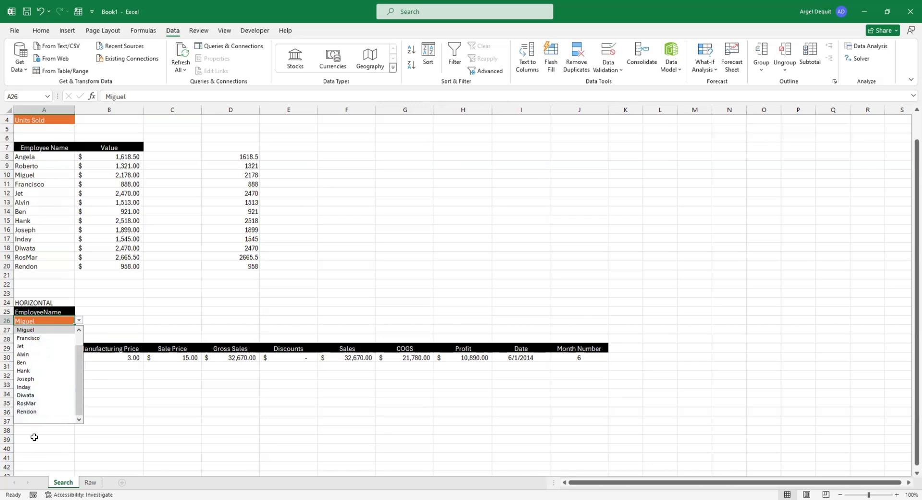
# Start an XLOOKUP formula in A34 of the Search sheet with A26 as the lookup value
pyautogui.click(39, 394)
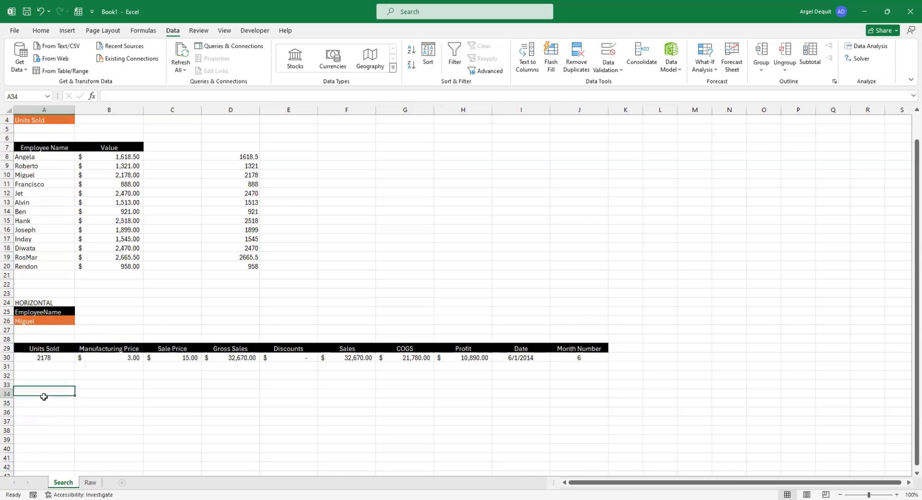
pyautogui.write('=')
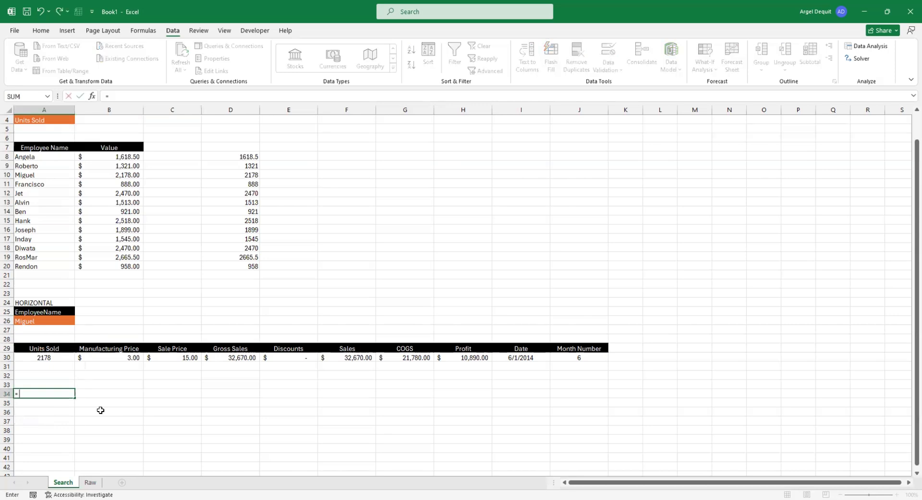
pyautogui.write('xlookup')
pyautogui.press('Tab')
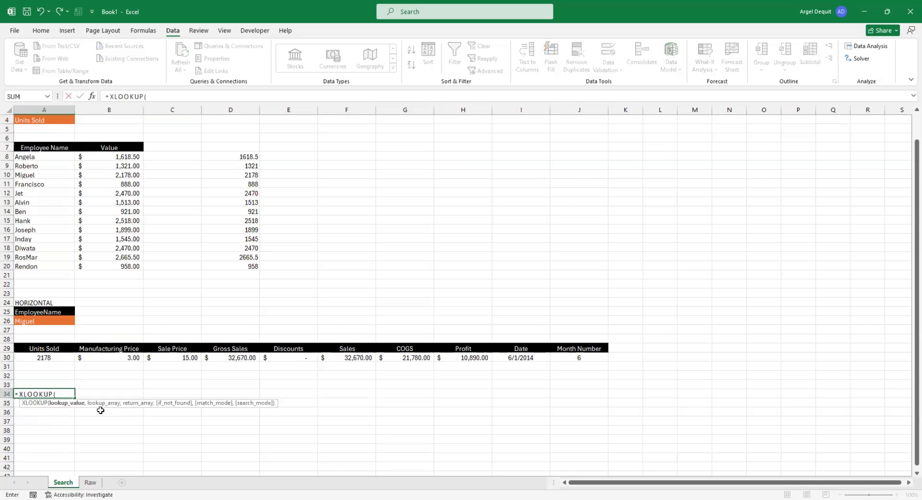
pyautogui.click(37, 323)
pyautogui.write(',')
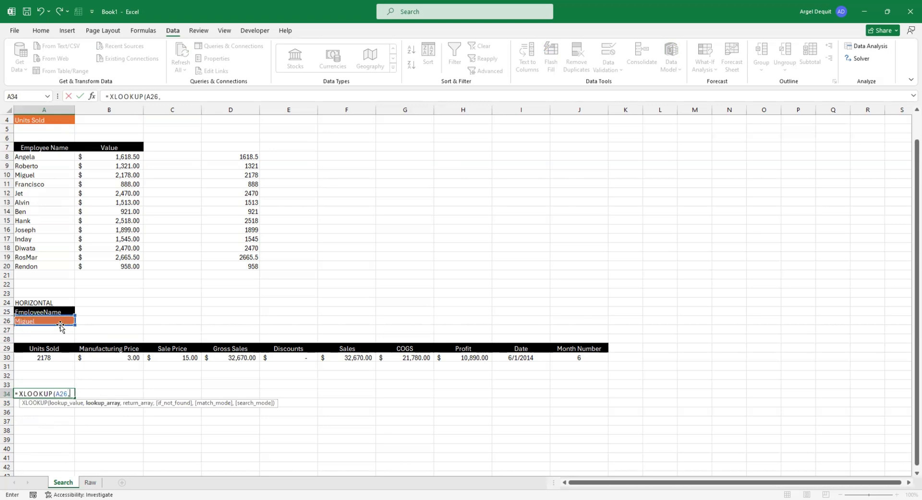
# Add the employee names on the Raw sheet as the lookup array, with the absolute reference Raw!$A$2:$A$14
pyautogui.click(91, 481)
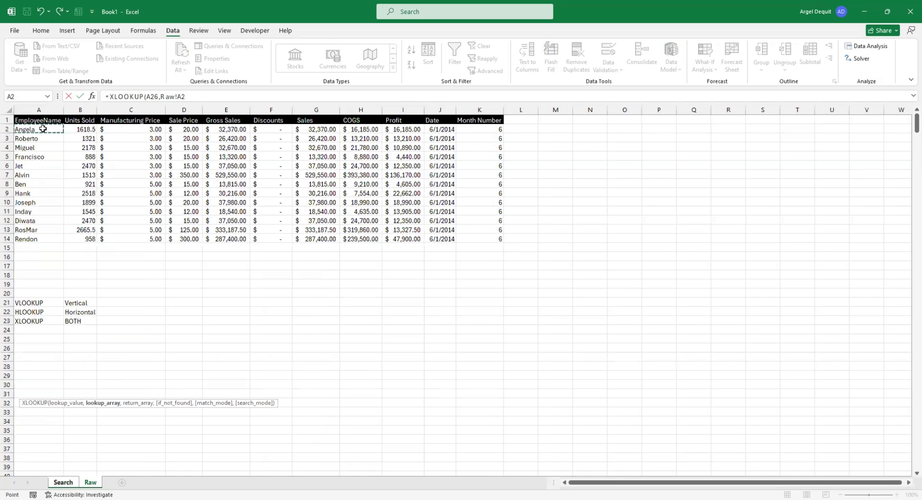
pyautogui.moveTo(42, 129); pyautogui.dragTo(44, 239)
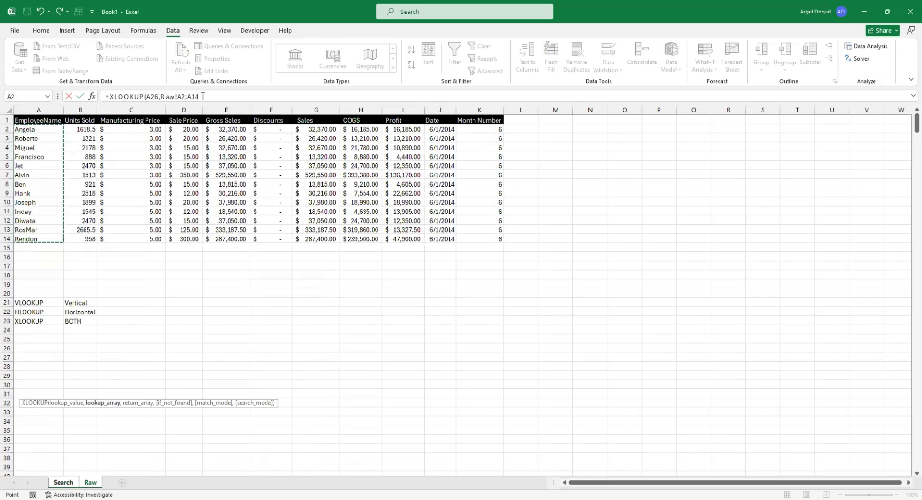
pyautogui.click(224, 97)
pyautogui.press('F4')
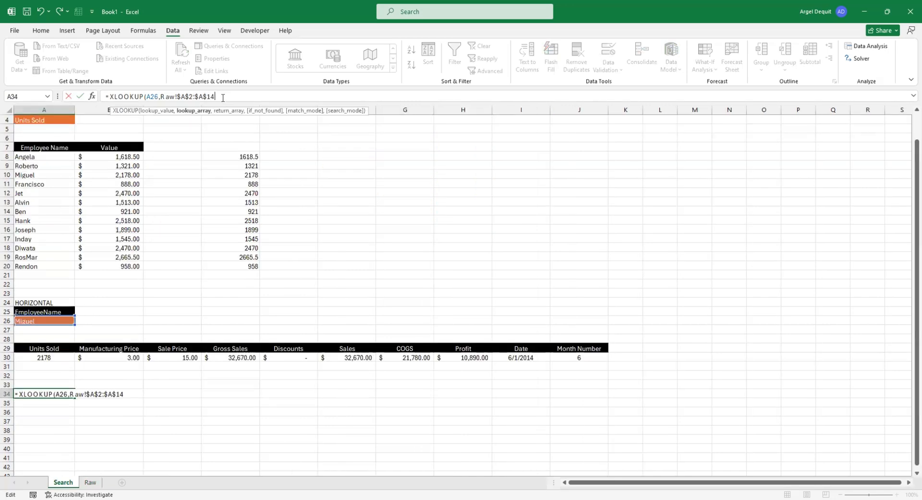
pyautogui.write(',')
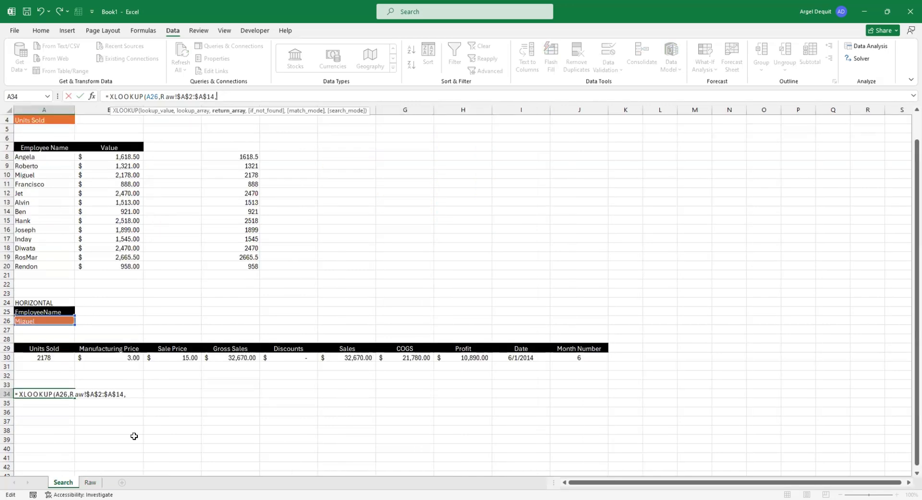
# Add the metric data on the Raw sheet as the return array of the A34 formula, with the absolute reference Raw!$B$2:$I$14
pyautogui.click(90, 481)
pyautogui.moveTo(81, 129); pyautogui.dragTo(91, 139)
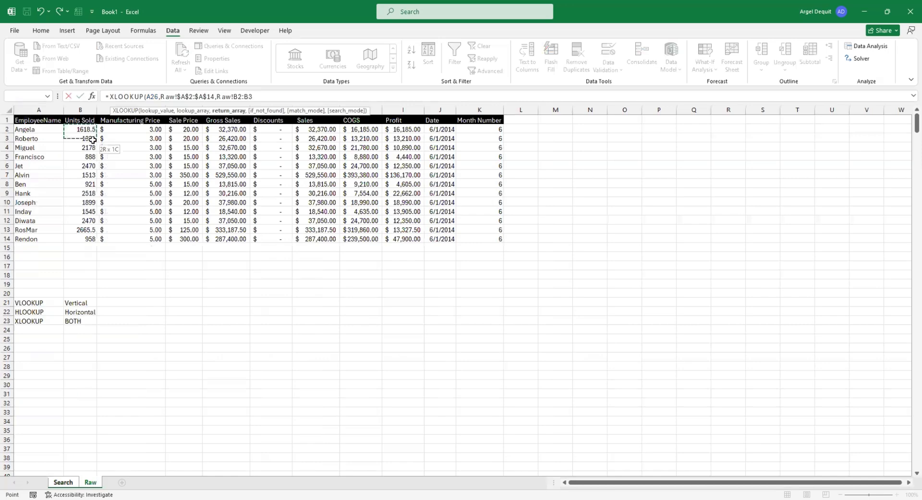
pyautogui.moveTo(404, 234); pyautogui.dragTo(417, 239)
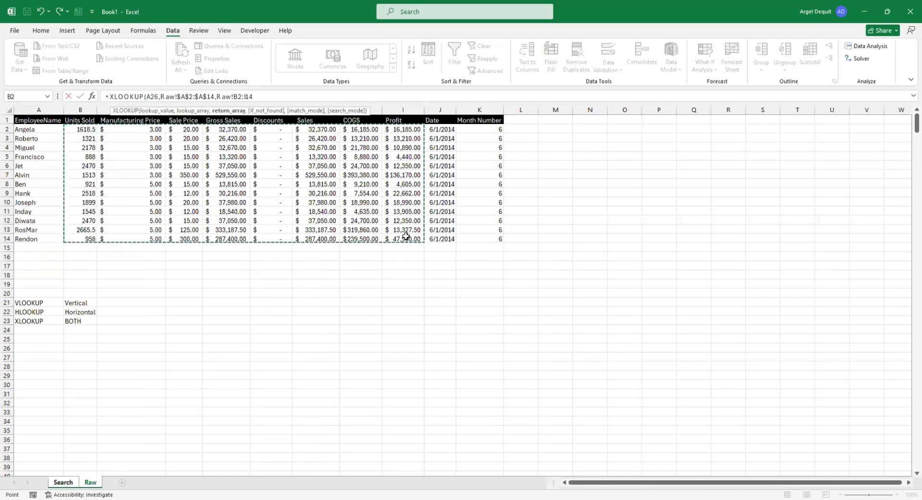
pyautogui.write(',')
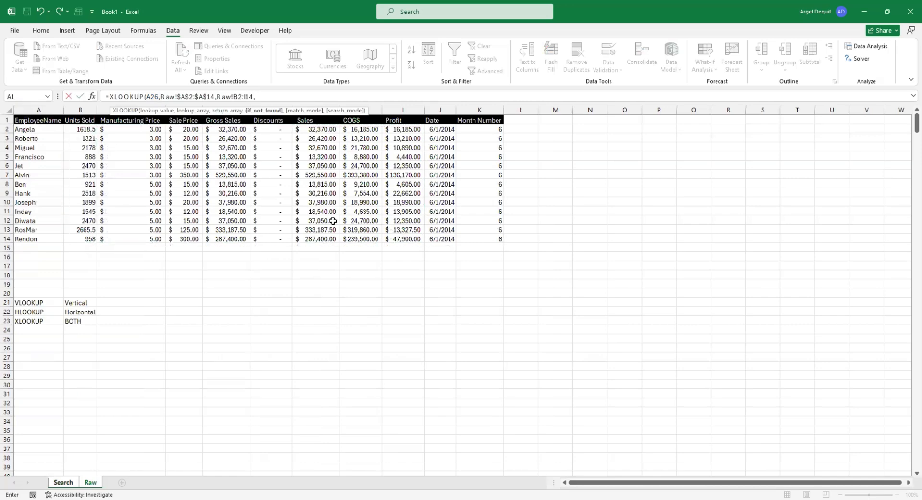
pyautogui.doubleClick(238, 97)
pyautogui.press('F4')
pyautogui.doubleClick(258, 98)
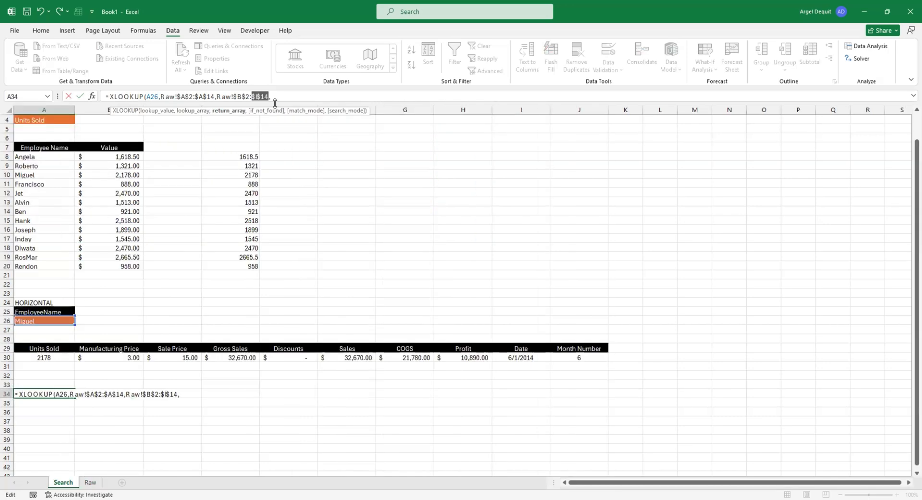
pyautogui.press('F4')
pyautogui.press('End')
# Set the if-not-found text to "Persona Non-Grata" and commit the horizontal XLOOKUP formula in A34
pyautogui.write('"')
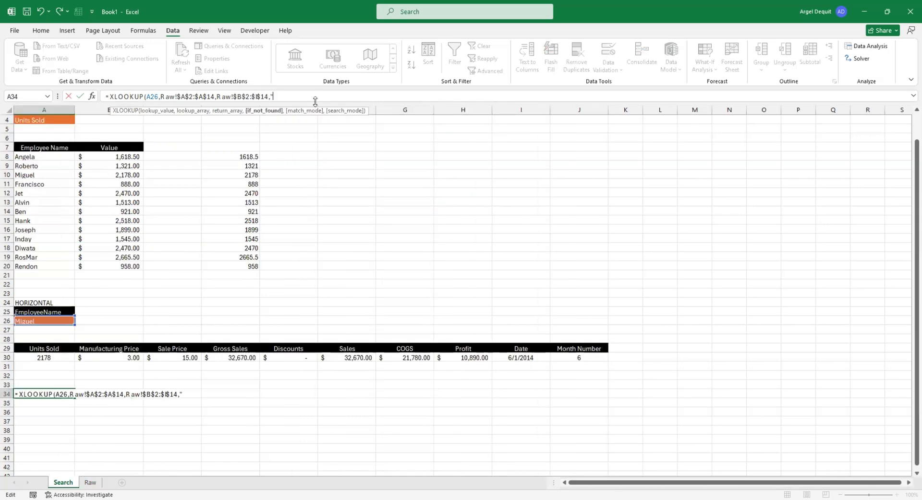
pyautogui.write('opps')
pyautogui.press('BackSpace')
pyautogui.press('BackSpace')
pyautogui.press('BackSpace')
pyautogui.write('Personan Non-Grata')
pyautogui.write('"')
pyautogui.hotkey('ctrl', 'Return')
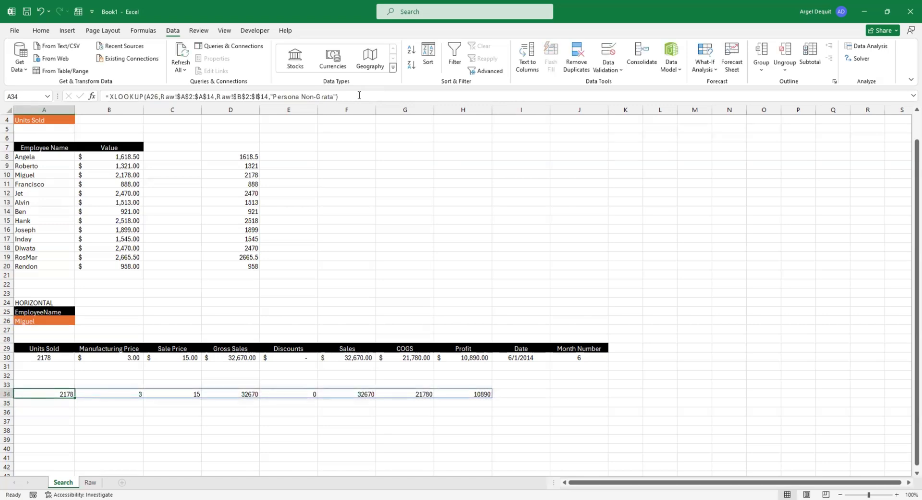
# Test the horizontal lookup by setting A26 to the first employee in its list, followed by the ninth
pyautogui.click(54, 319)
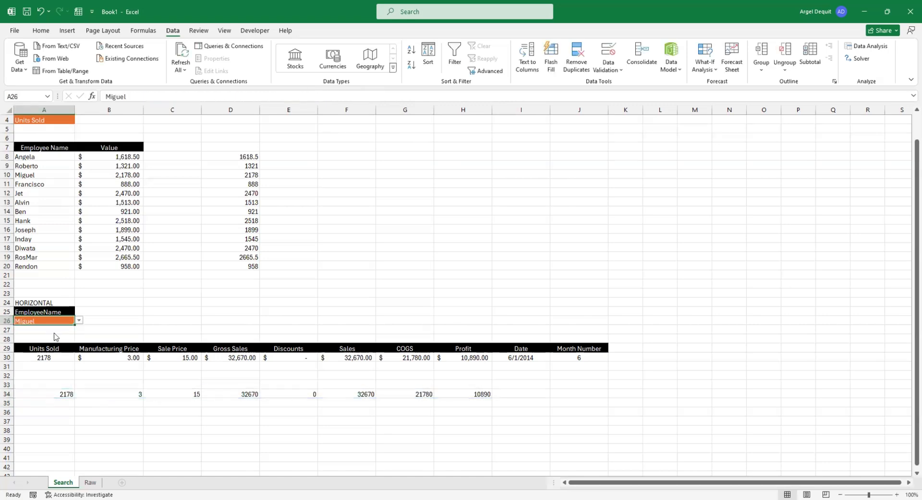
pyautogui.hotkey('alt', 'Down')
pyautogui.click(70, 329)
pyautogui.click(79, 320)
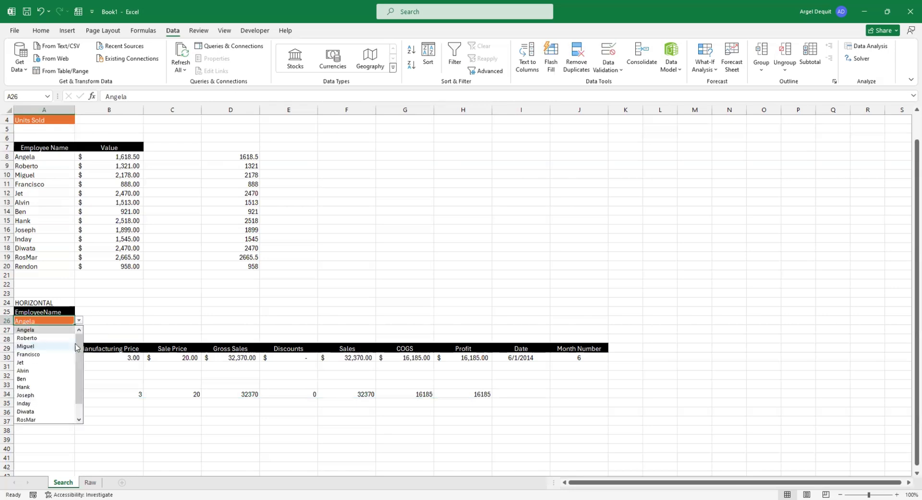
pyautogui.scroll(-1, 76, 346)
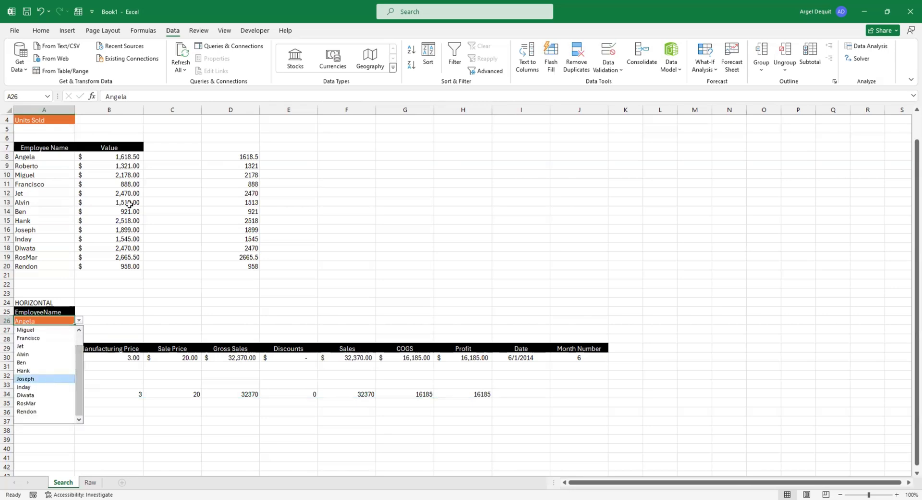
pyautogui.press('Return')
pyautogui.scroll(1, 80, 188)
pyautogui.scroll(-1, 90, 267)
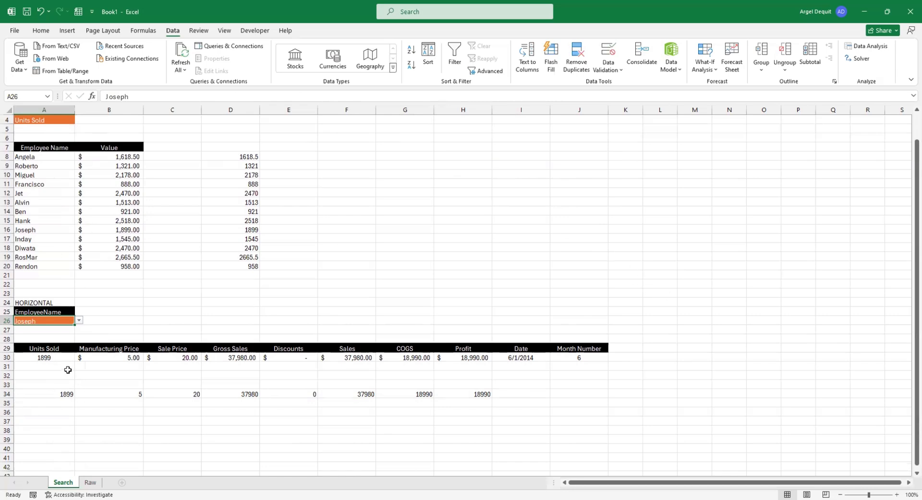
# Examine the XLOOKUP formula in A34 and the range its result spills across in row 34
pyautogui.click(50, 394)
pyautogui.click(103, 407)
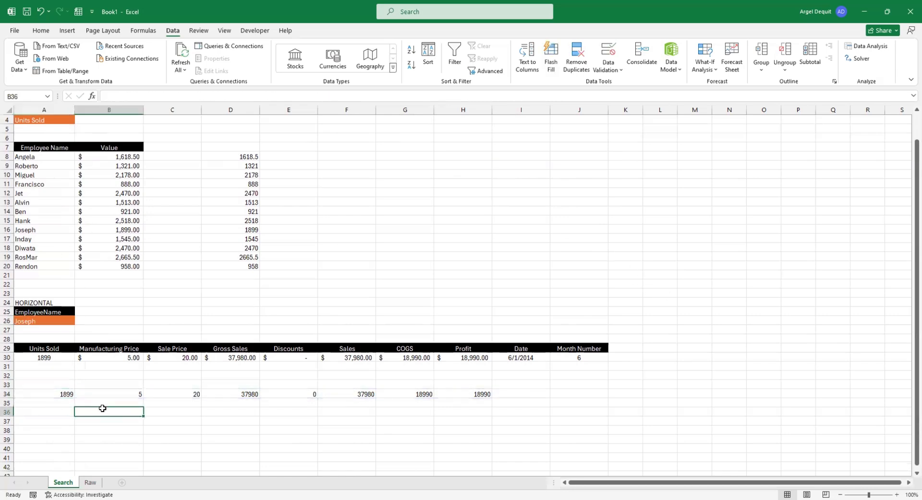
pyautogui.click(66, 395)
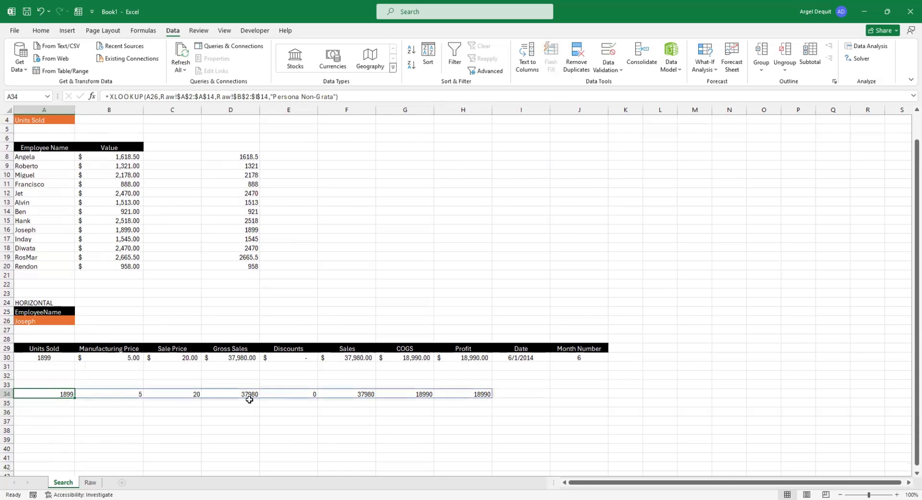
pyautogui.click(84, 409)
pyautogui.click(67, 396)
pyautogui.click(57, 413)
pyautogui.click(64, 386)
pyautogui.click(65, 401)
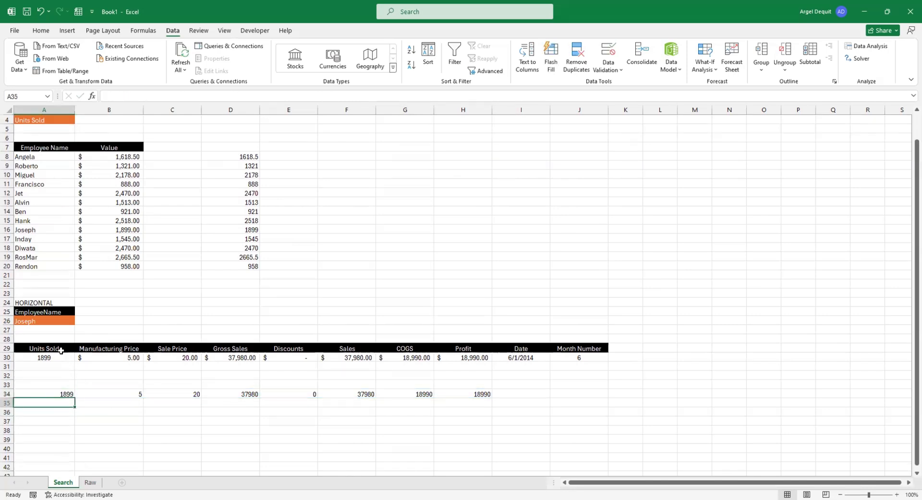
# Compare the metric headers in row 29 of the Search sheet with the headers in B1:I1 of the Raw sheet
pyautogui.moveTo(56, 349); pyautogui.dragTo(552, 347)
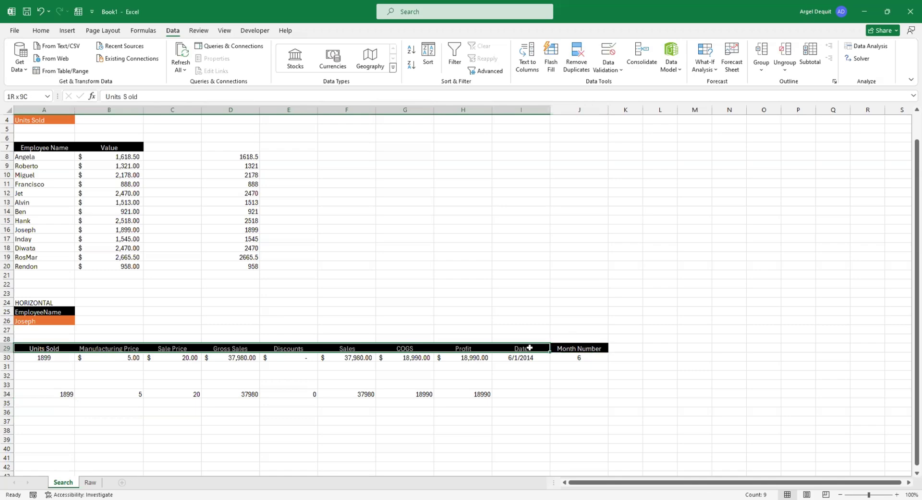
pyautogui.click(88, 481)
pyautogui.moveTo(78, 123); pyautogui.dragTo(407, 118)
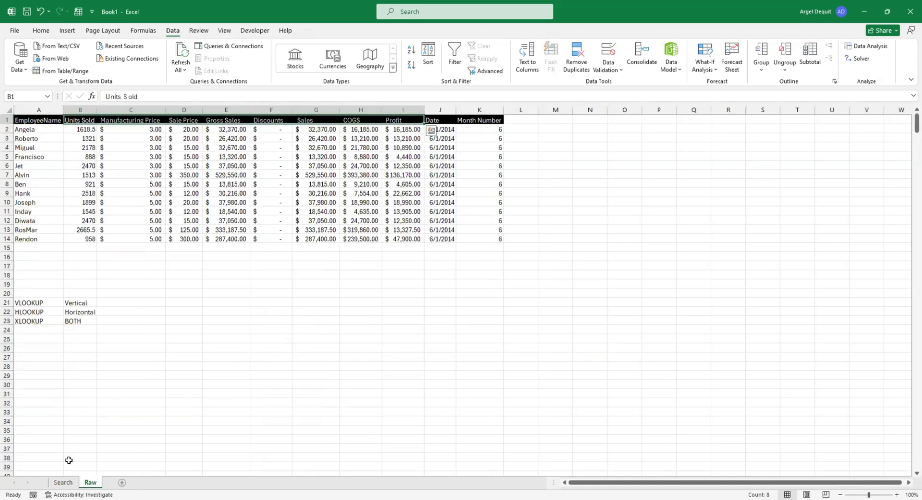
pyautogui.click(63, 482)
# Test the horizontal lookup with the last and the second-to-last employee from the A26 list on the Search sheet
pyautogui.click(50, 313)
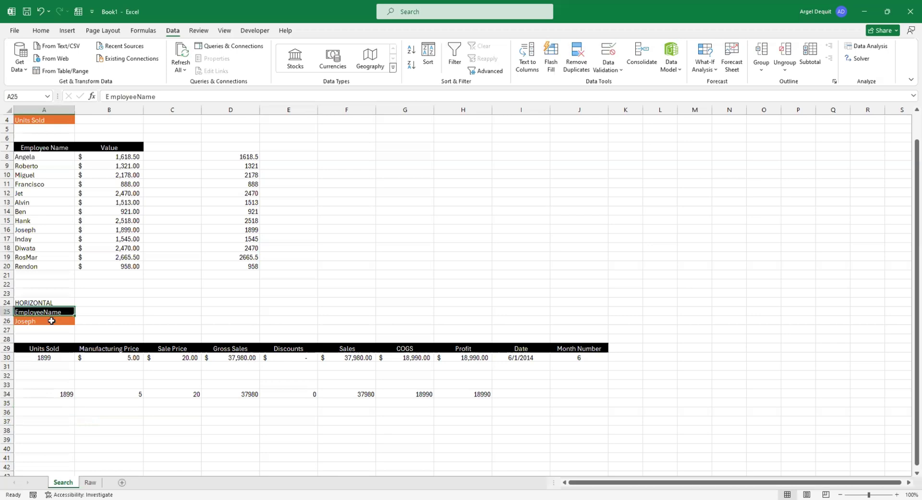
pyautogui.click(51, 321)
pyautogui.click(78, 319)
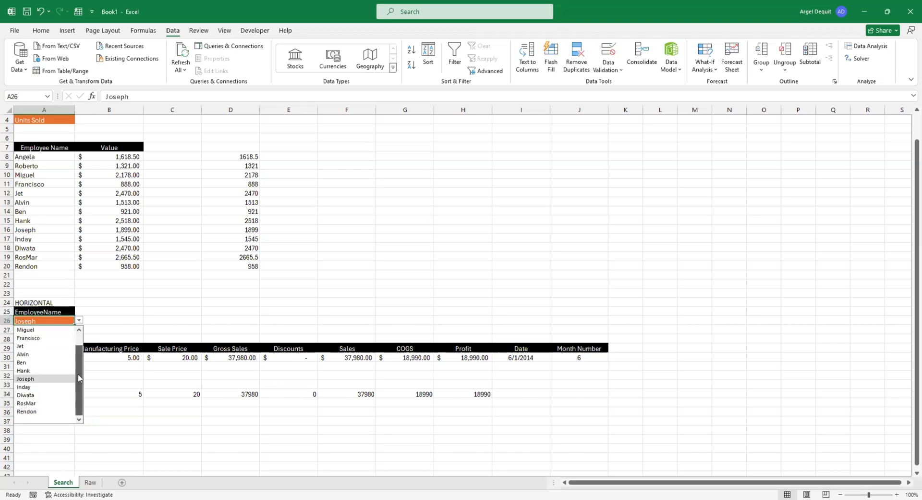
pyautogui.click(34, 413)
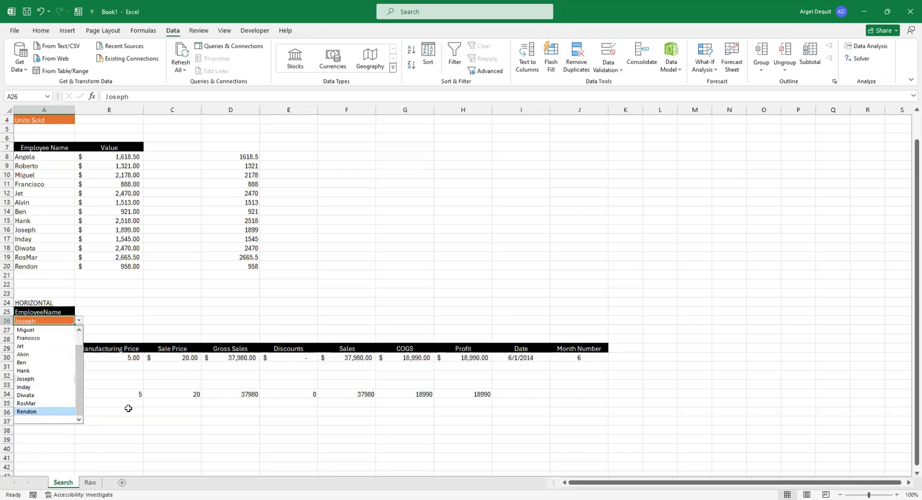
pyautogui.click(79, 320)
pyautogui.click(43, 413)
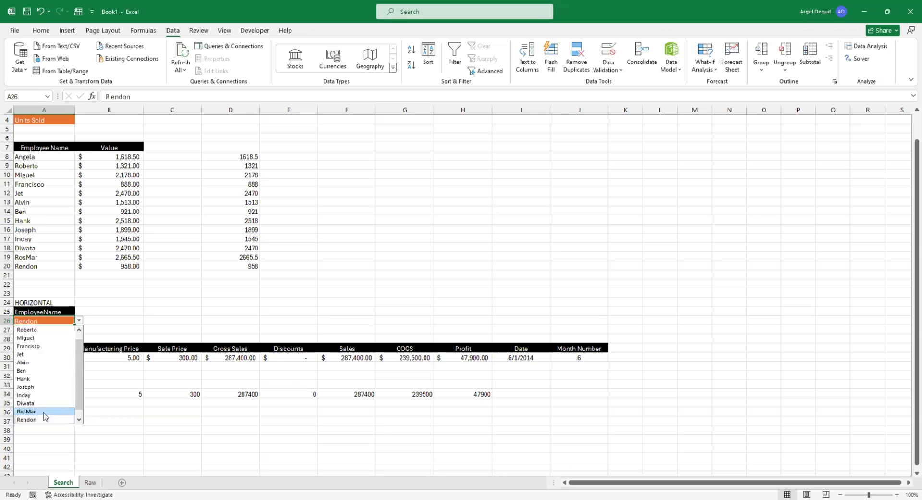
# Set A26 to the blank list entry and check the if-not-found result of the XLOOKUP formulas in A30 and A34
pyautogui.click(77, 321)
pyautogui.moveTo(78, 343); pyautogui.dragTo(79, 367)
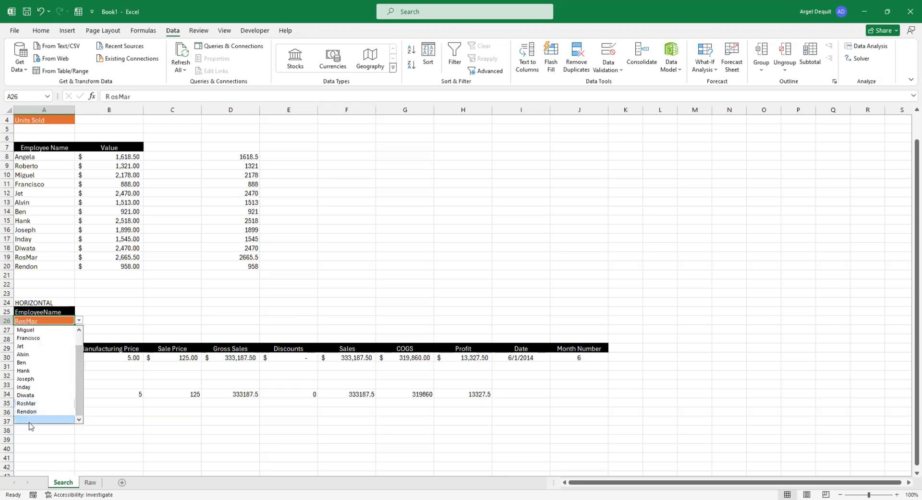
pyautogui.click(29, 421)
pyautogui.click(158, 438)
pyautogui.click(46, 359)
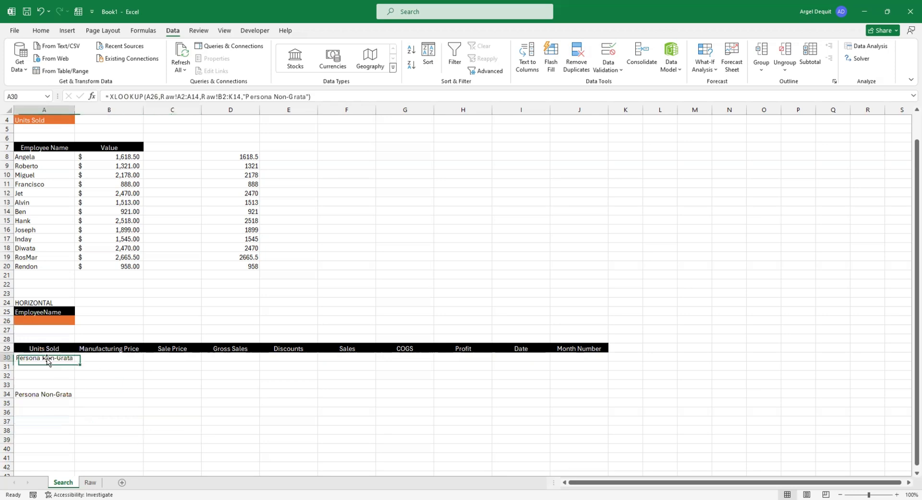
pyautogui.click(49, 403)
pyautogui.click(52, 361)
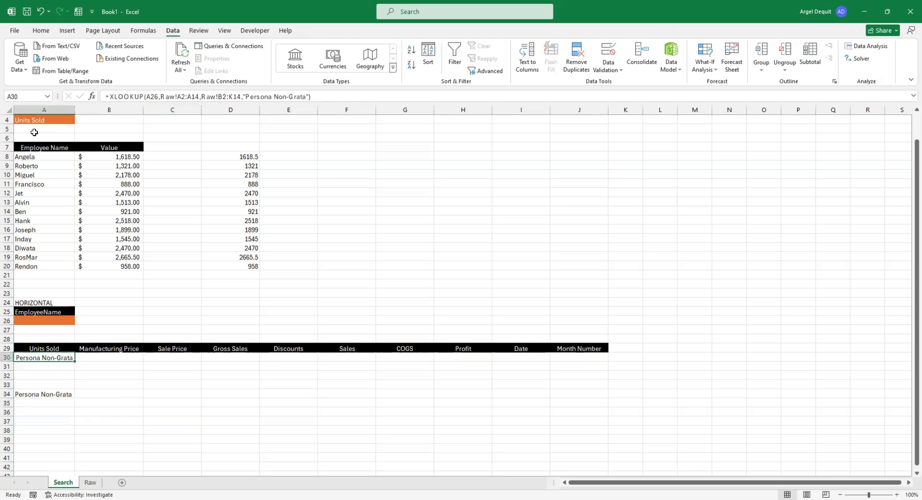
pyautogui.click(34, 129)
pyautogui.scroll(1, 81, 318)
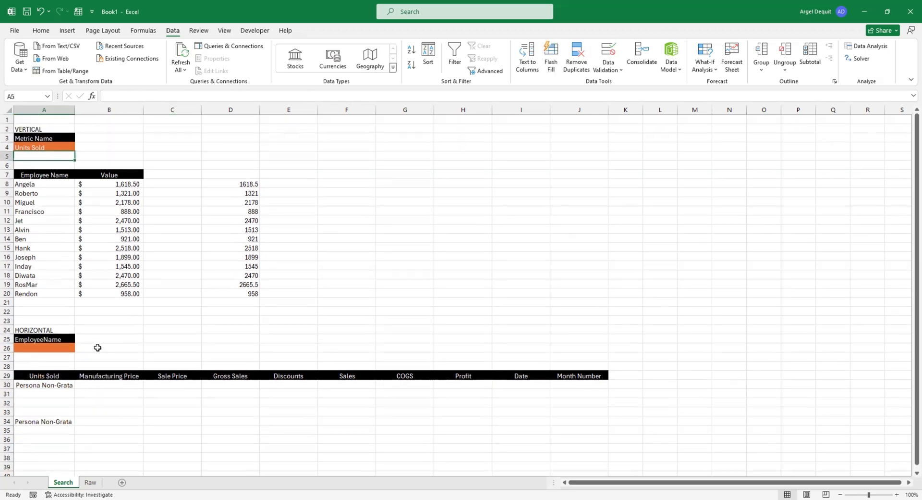
pyautogui.click(40, 119)
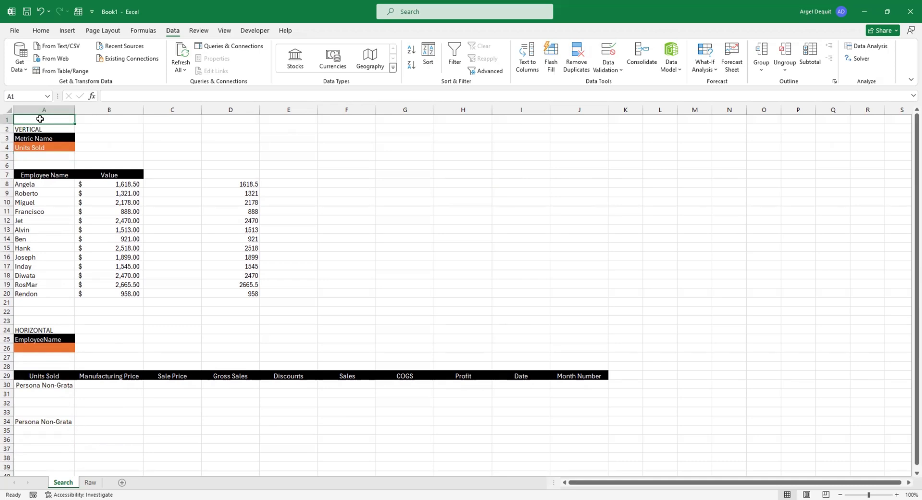
pyautogui.click(40, 130)
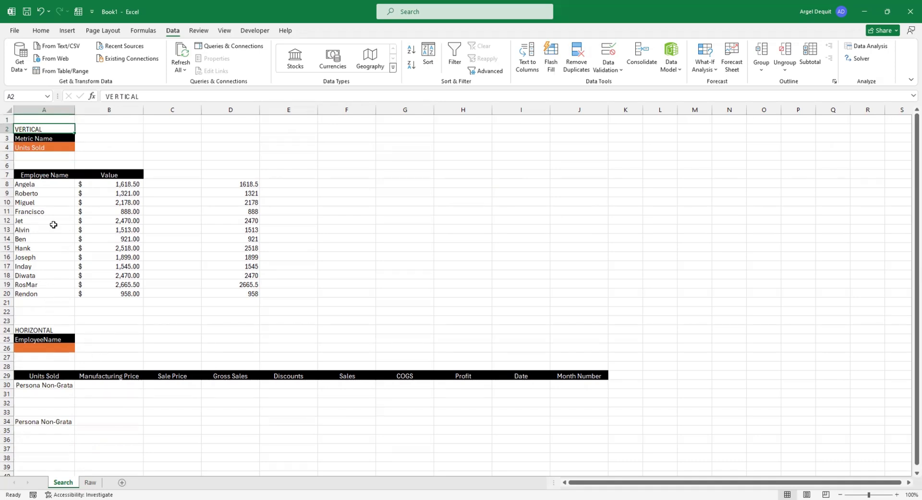
pyautogui.click(34, 120)
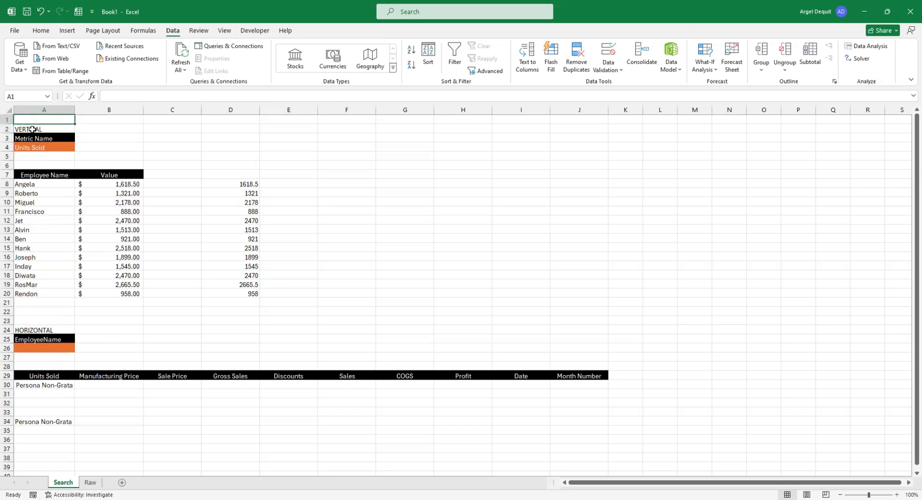